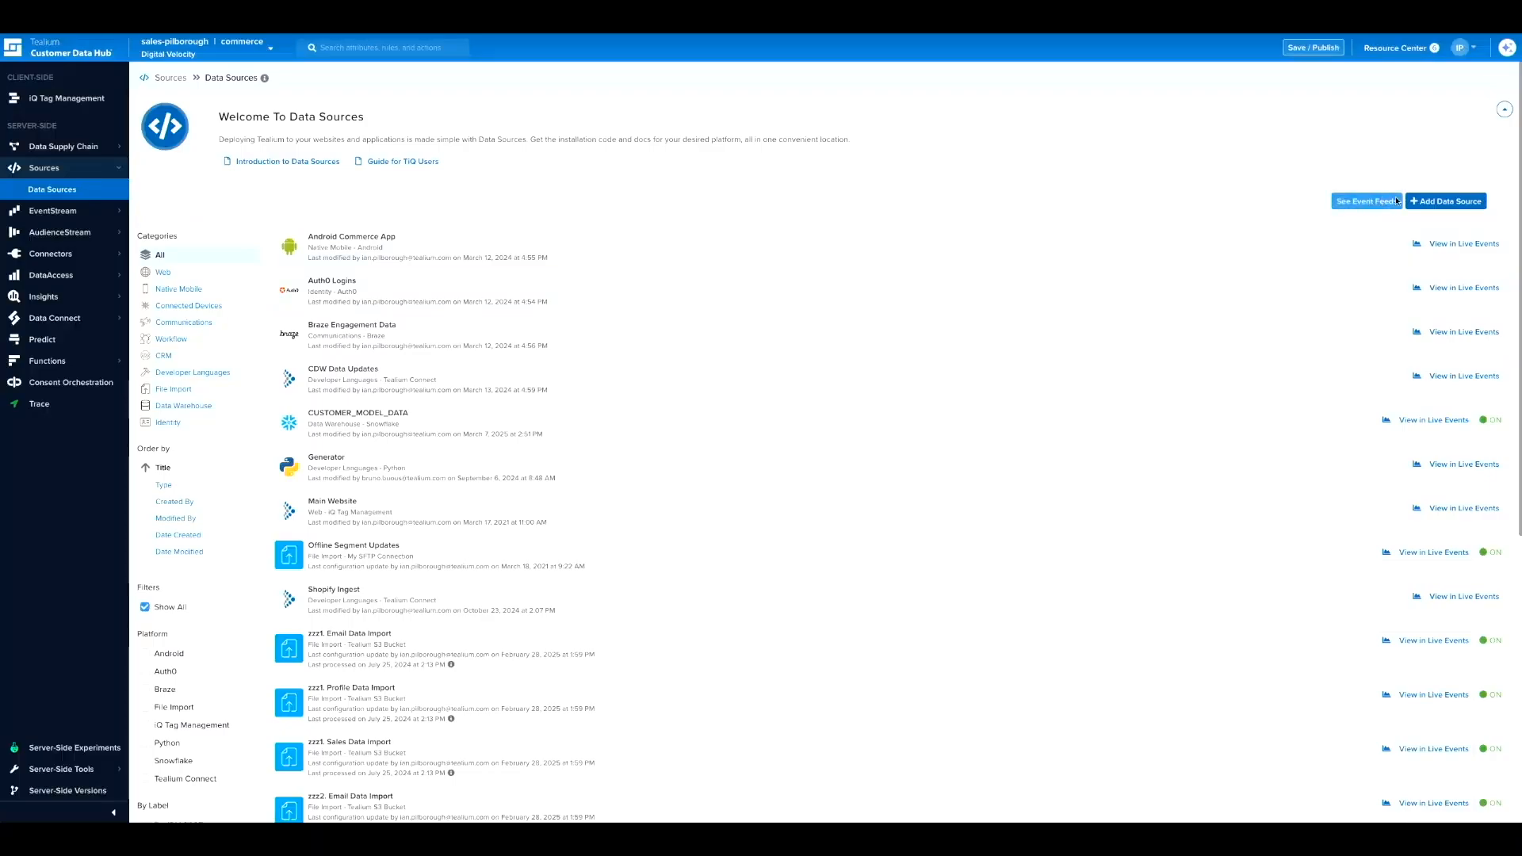
- Add a Snowflake data source from the Data Warehouse category and name it Customer Model Data
left_click(1422, 201)
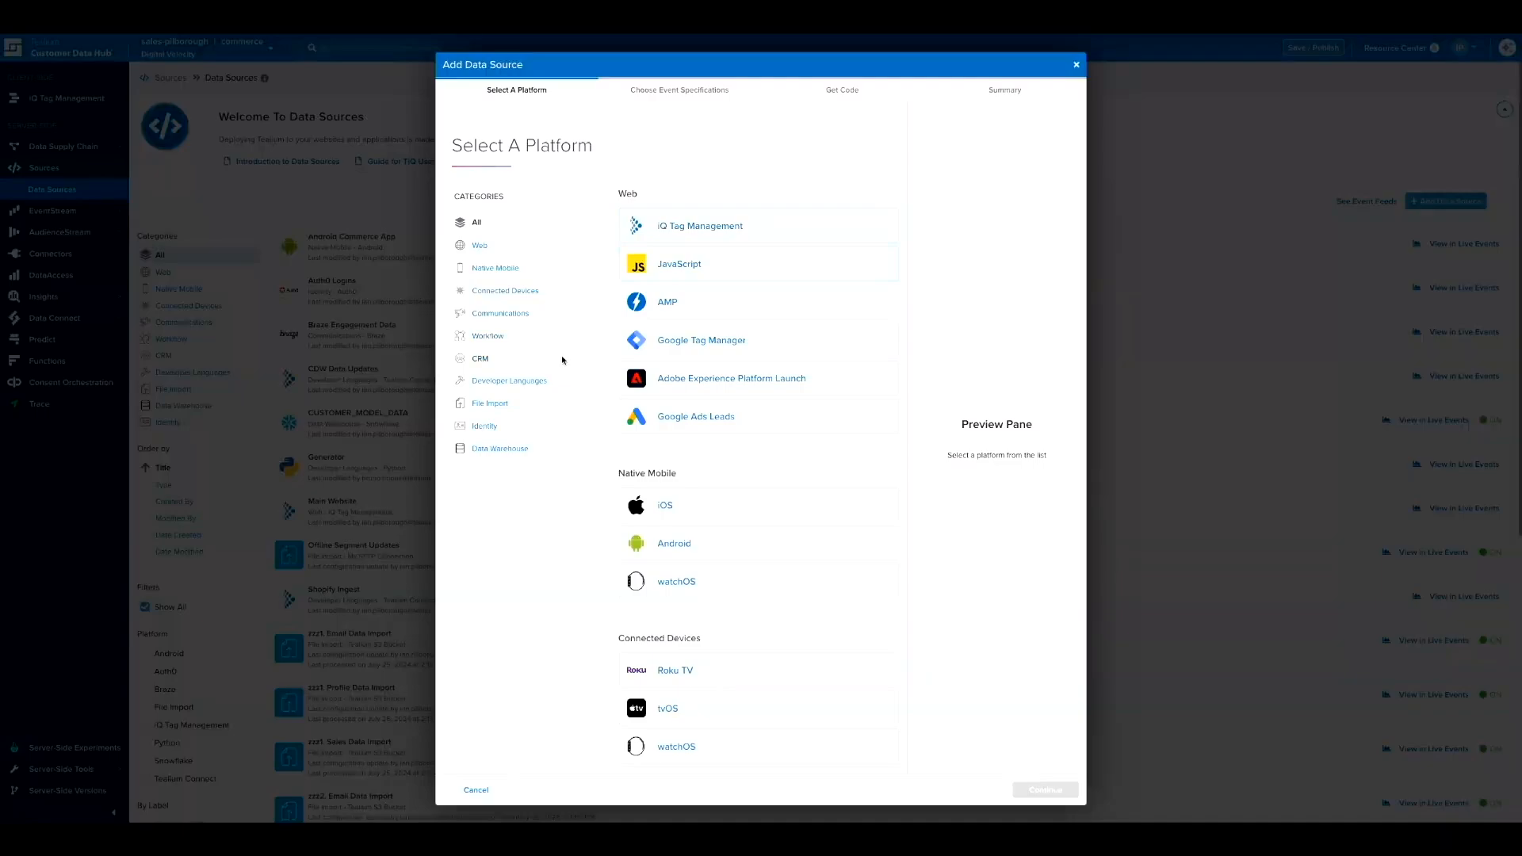
left_click(519, 448)
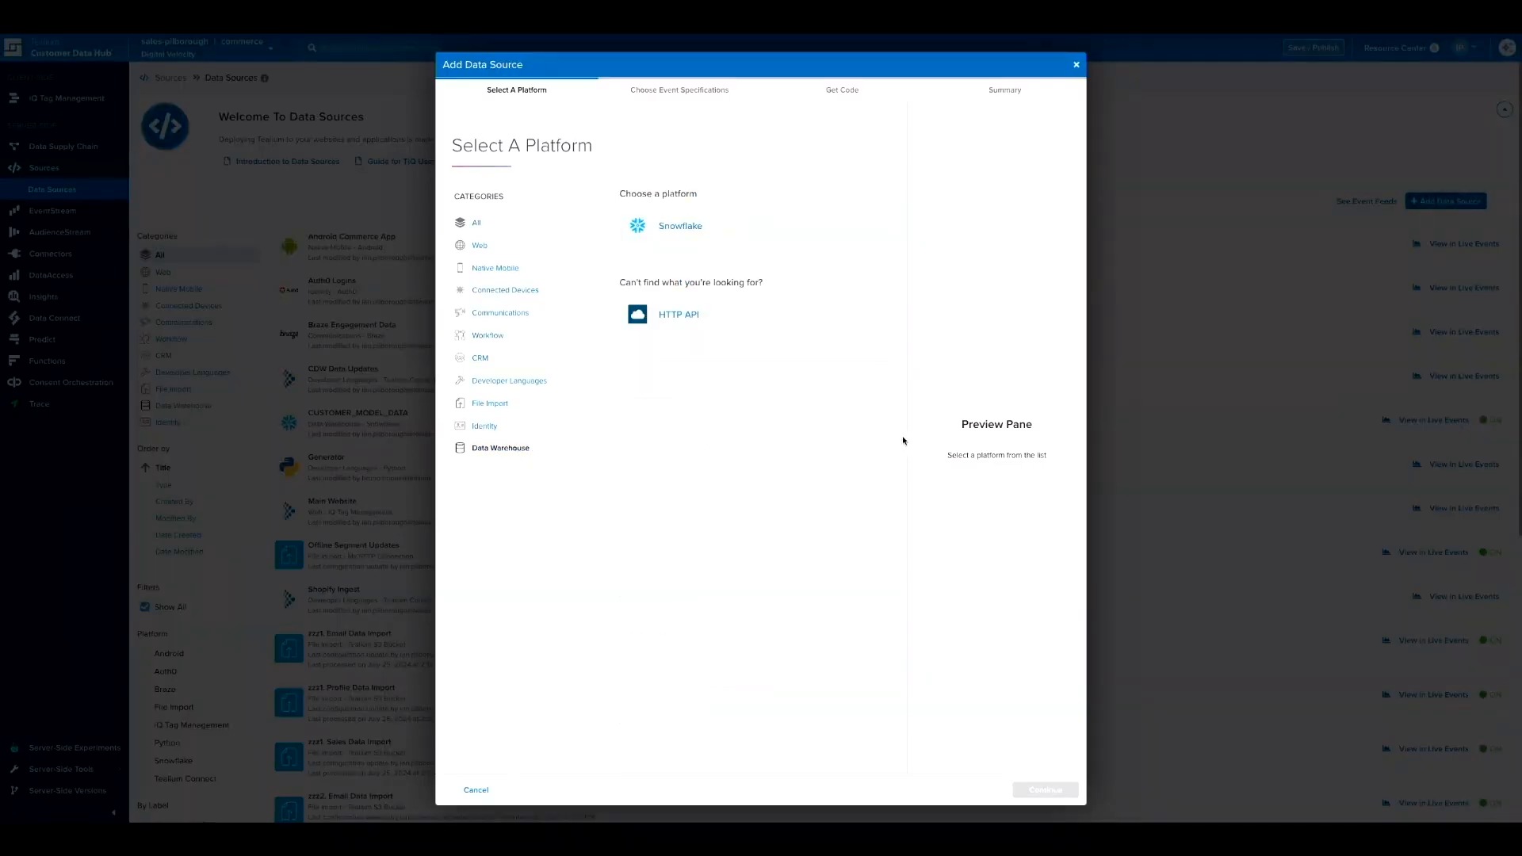
left_click(693, 226)
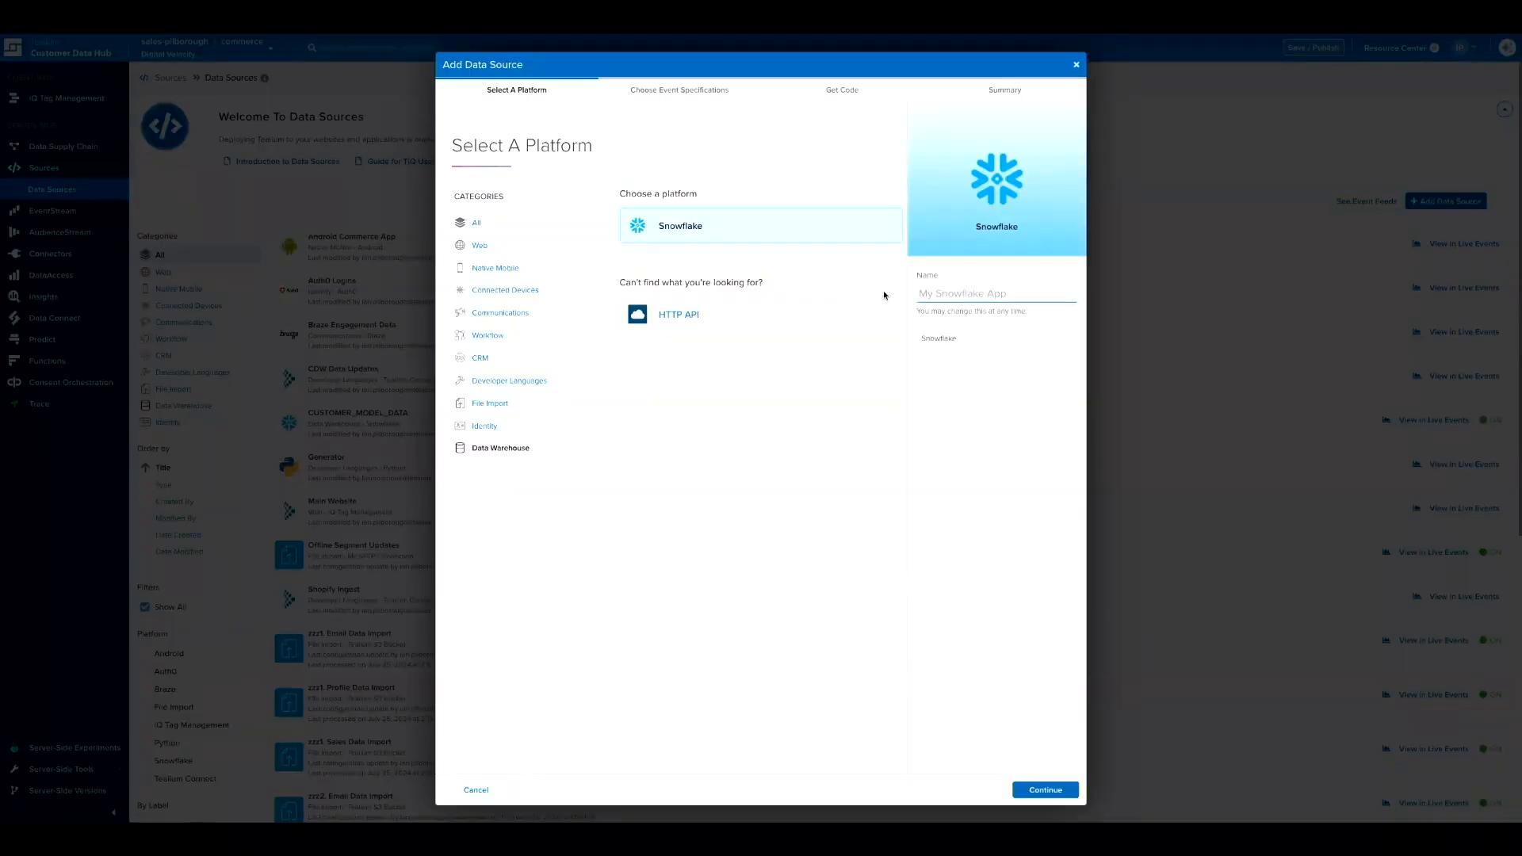
type("Customer Model Data")
left_click(1044, 790)
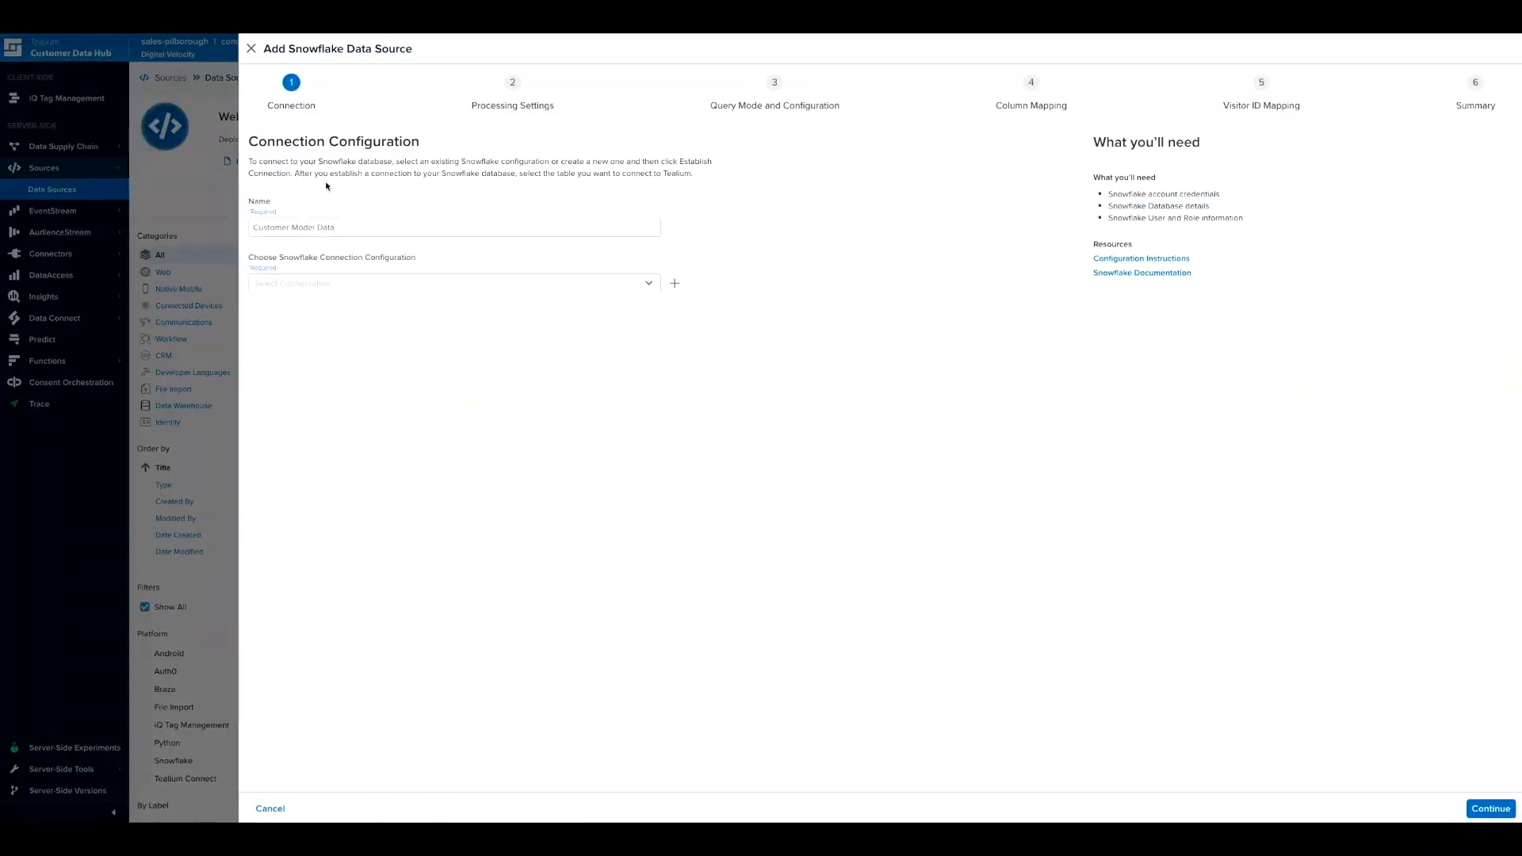
- Establish the Snowflake connection with the TEALIUM WH configuration and select the CUSTOMER_MODEL_DATA table, keeping processing enabled
left_click(649, 286)
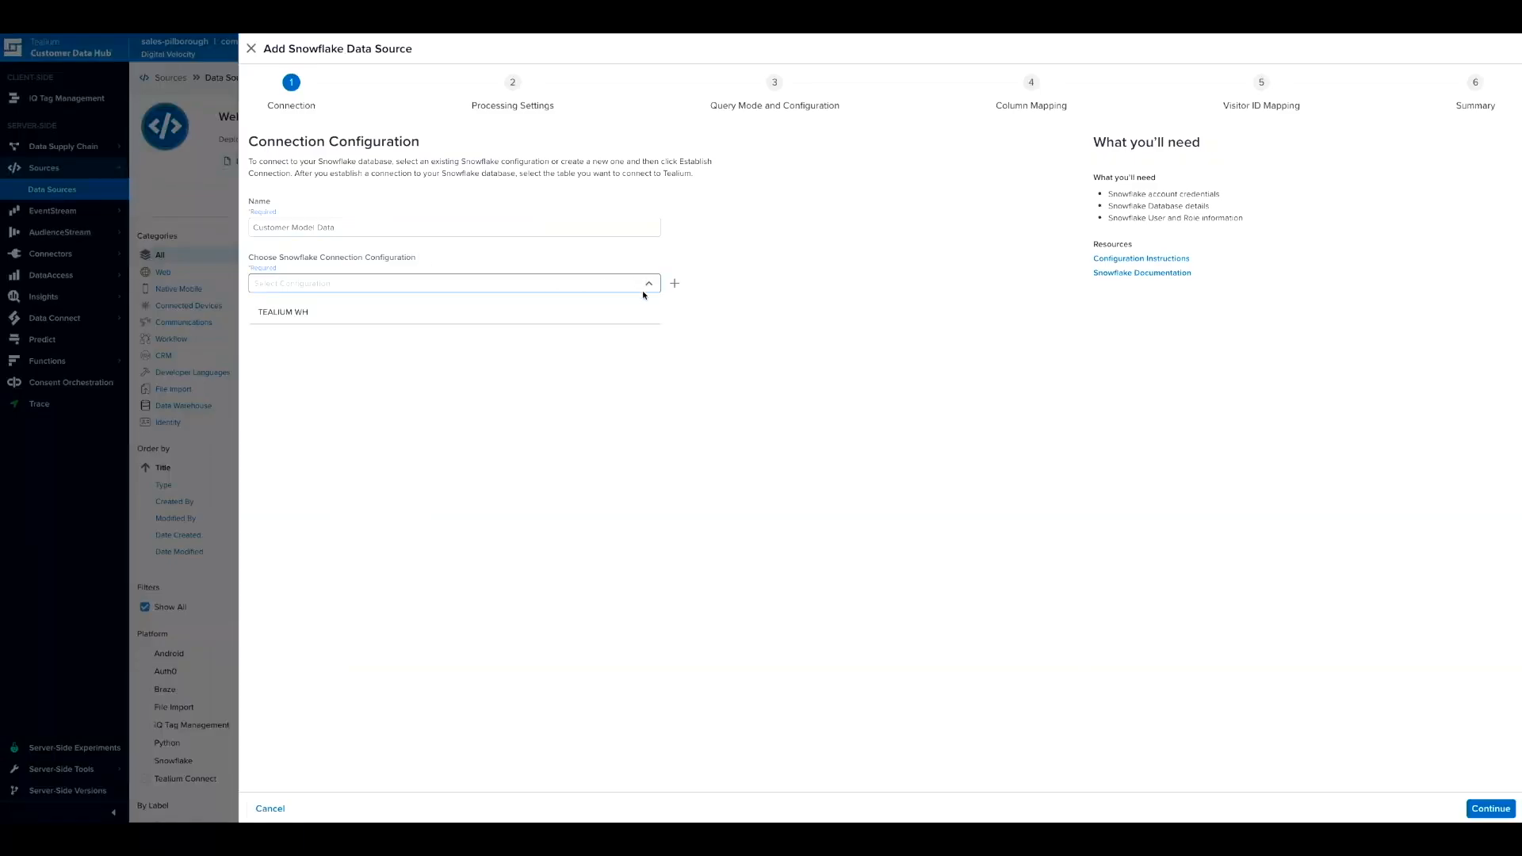
left_click(623, 310)
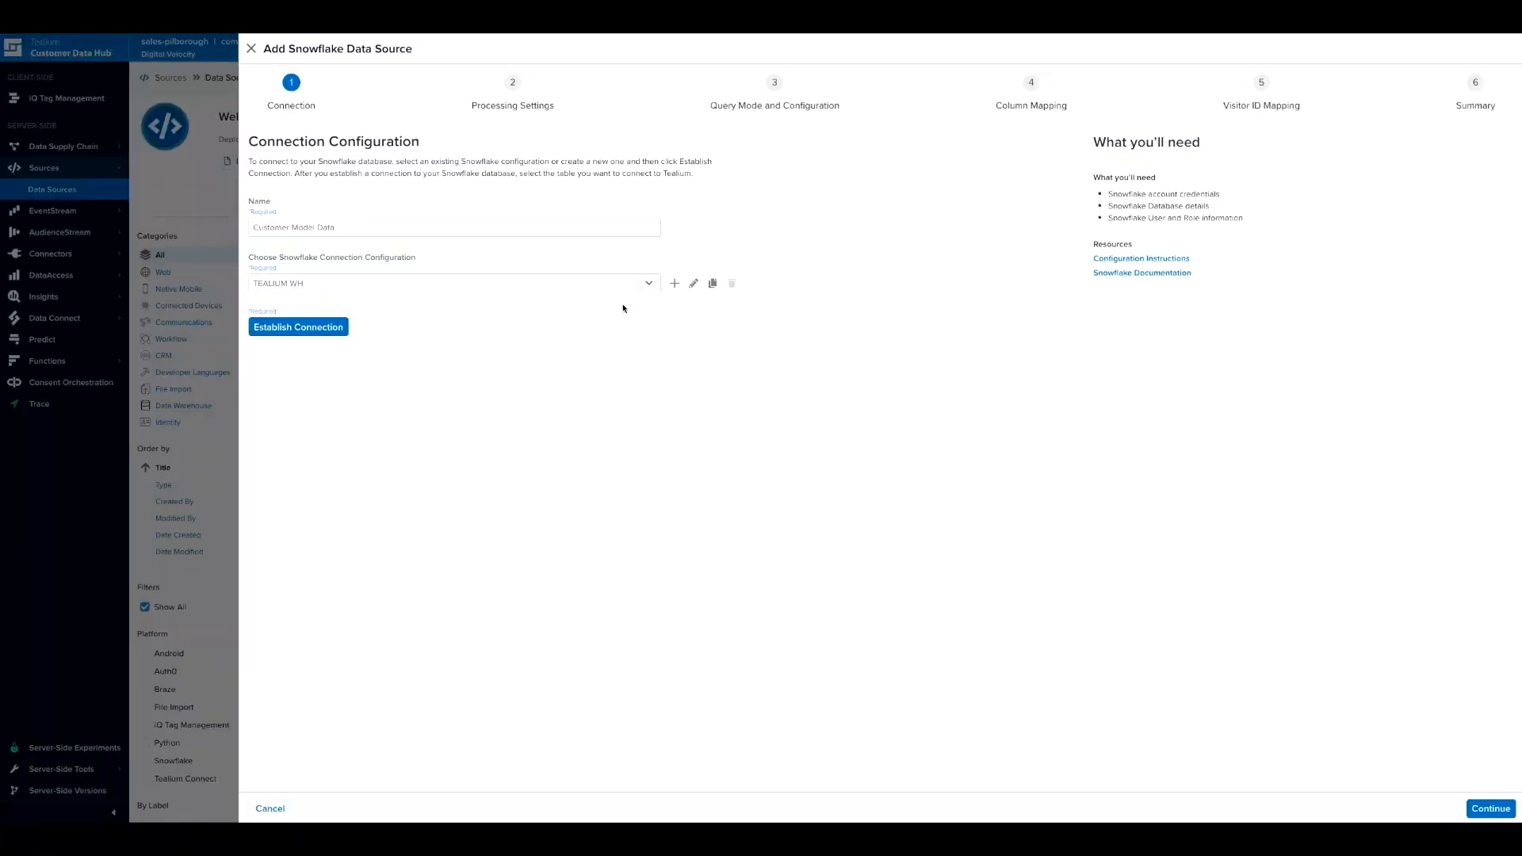
left_click(333, 326)
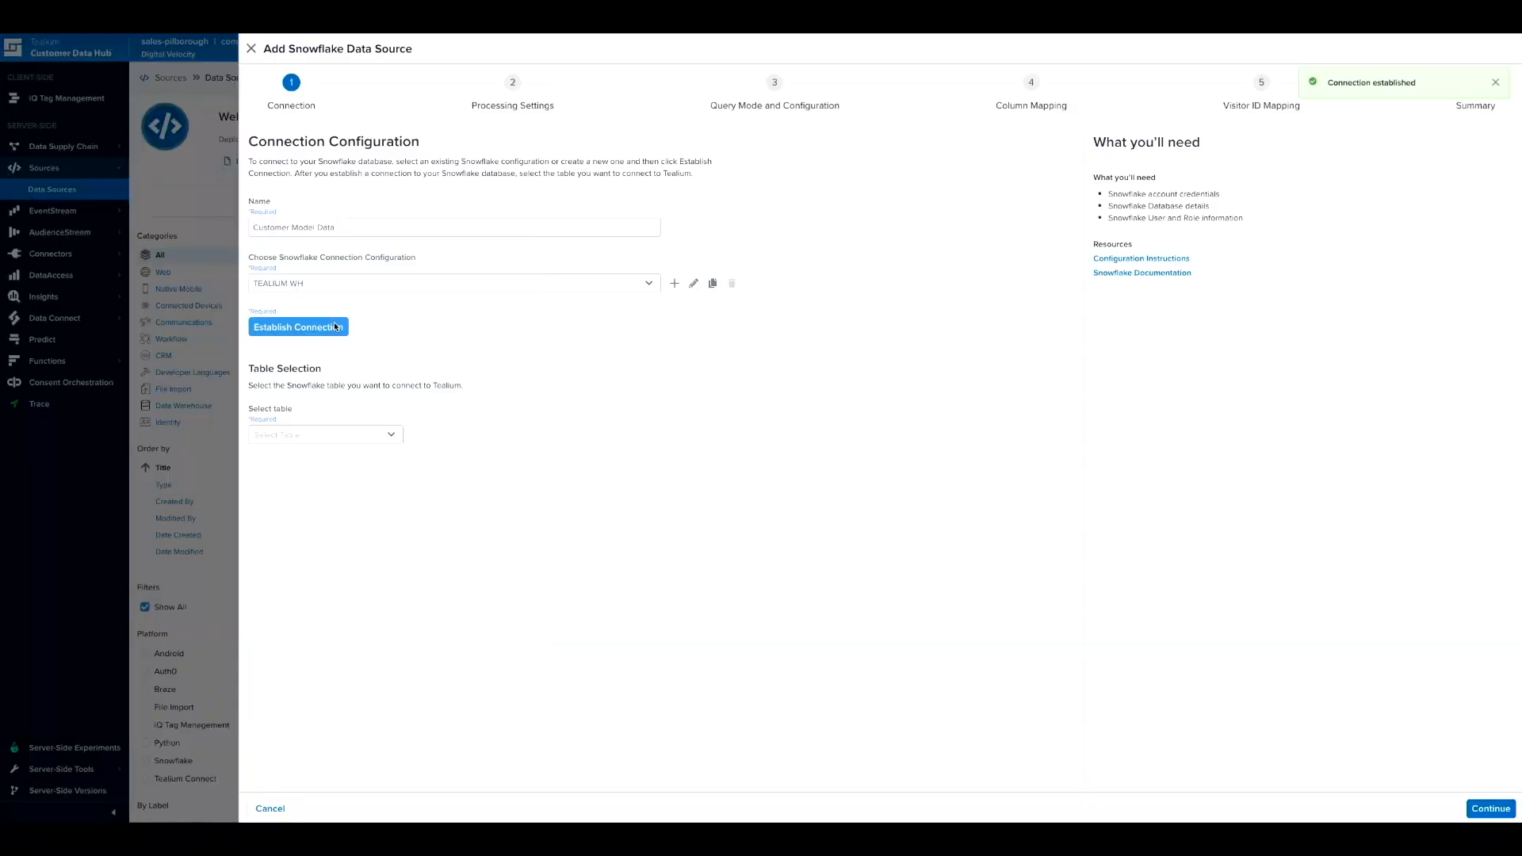
left_click(390, 434)
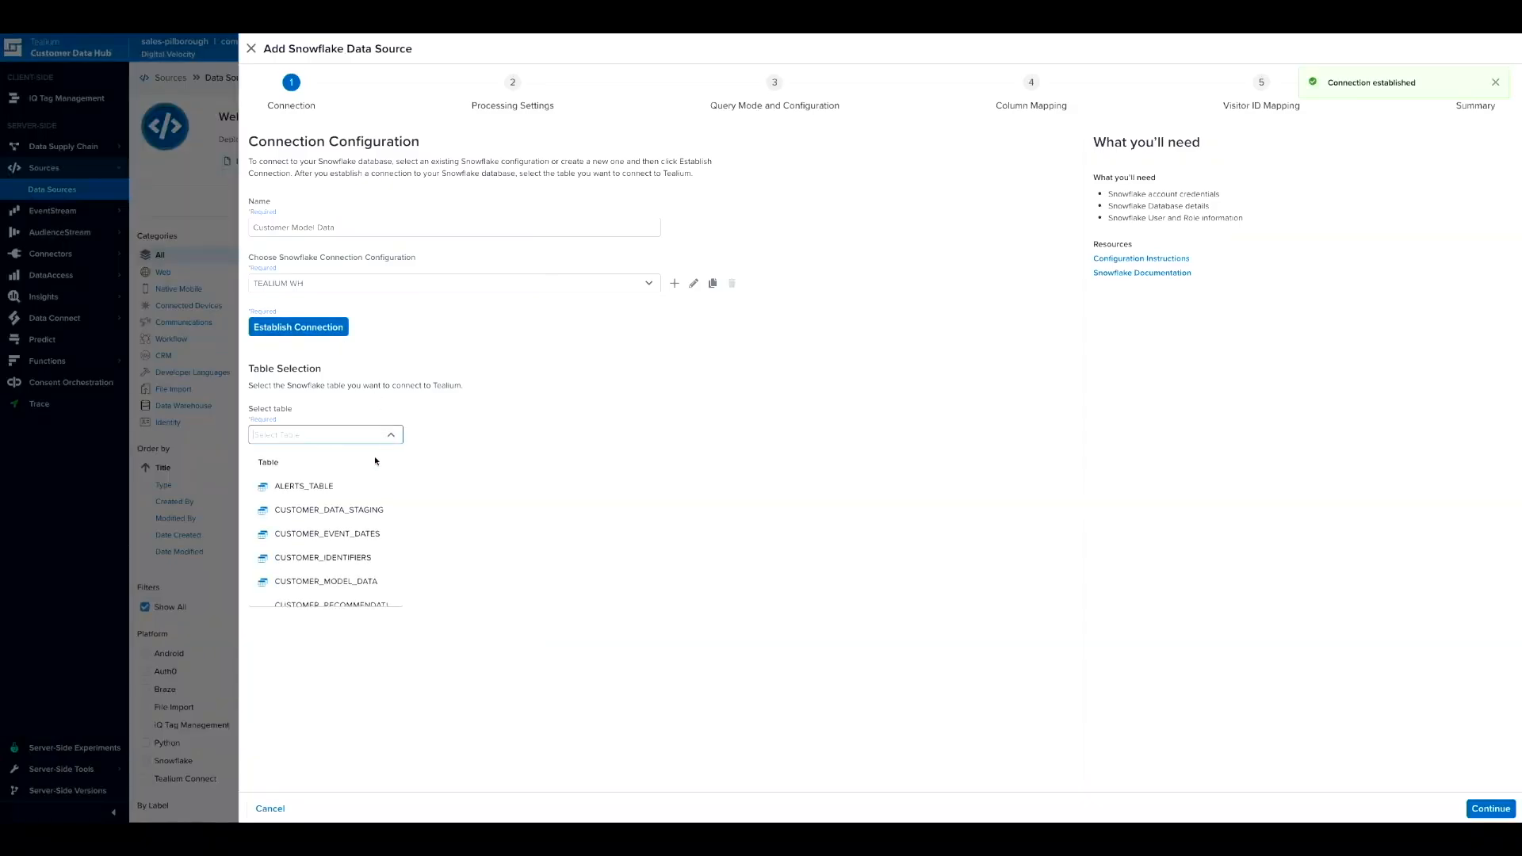
left_click(340, 582)
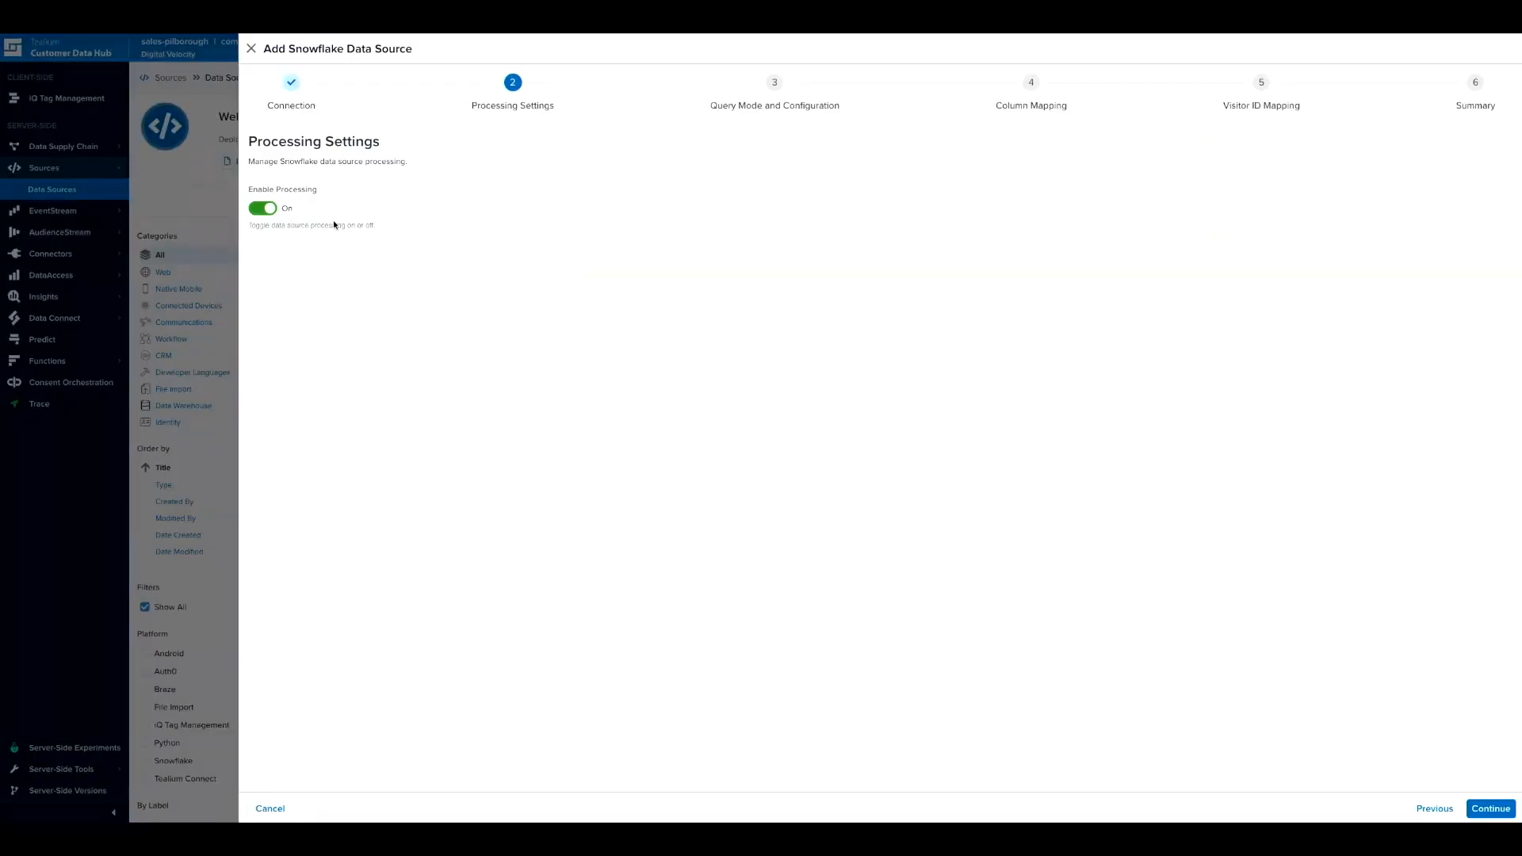
left_click(1498, 811)
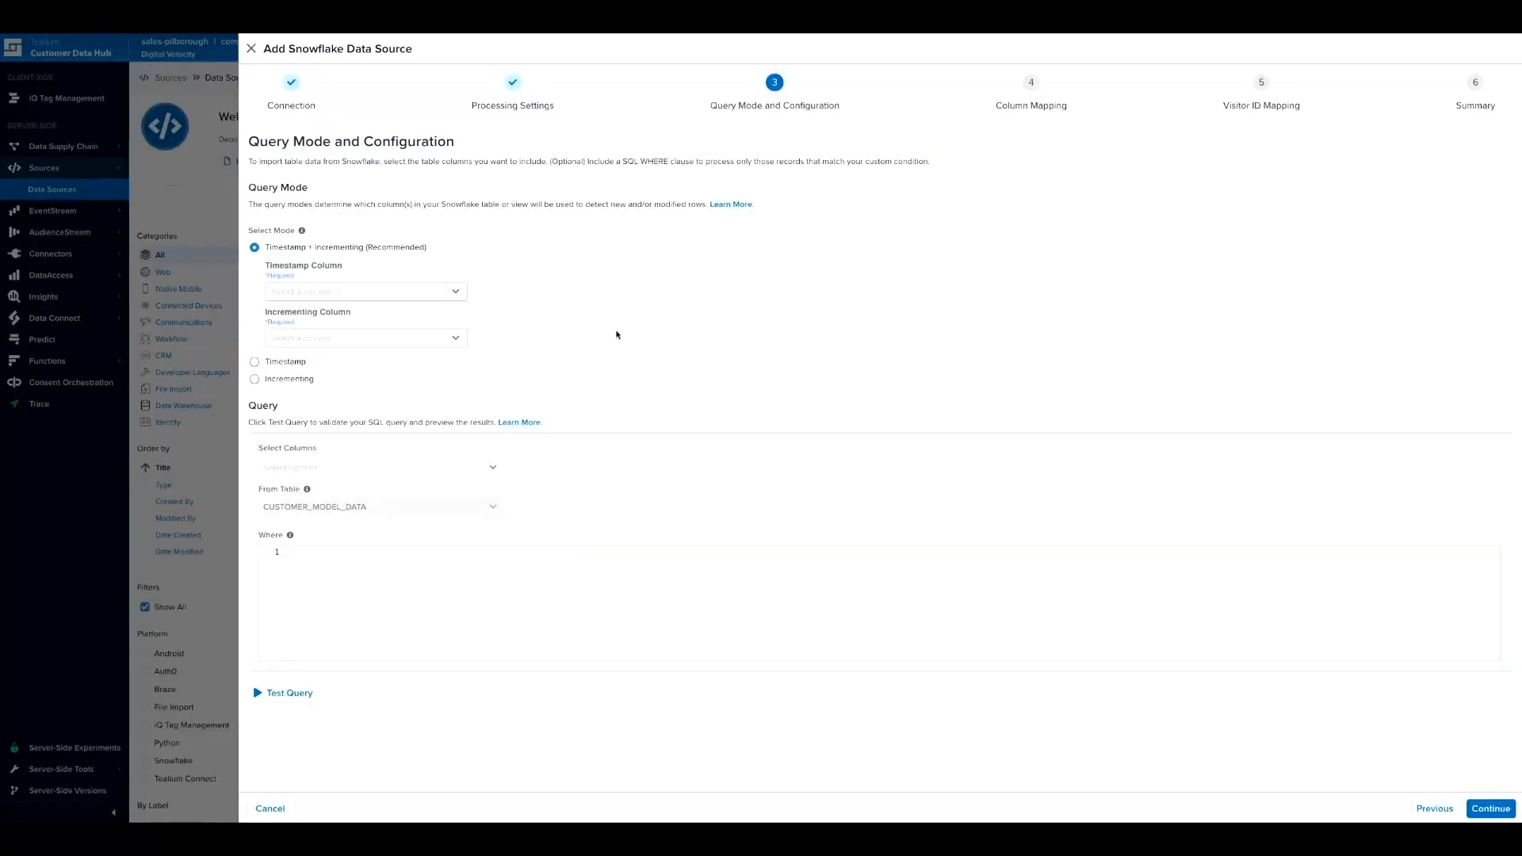
- For the Timestamp + Incrementing query mode, set MODIFICATION_TIME as the timestamp column and UNIQUE_ID as the incrementing column
left_click(456, 294)
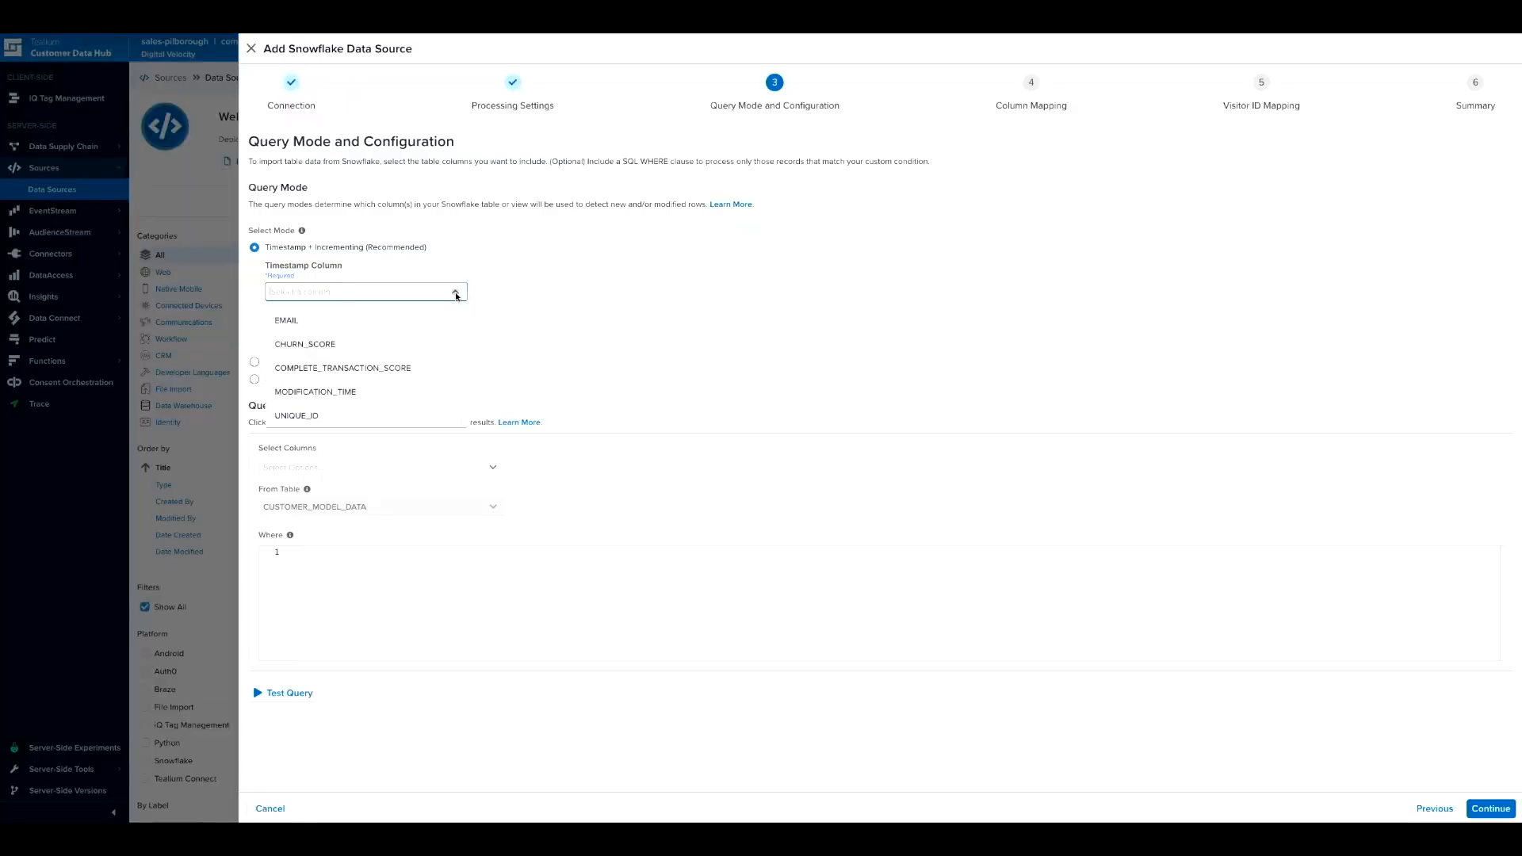
left_click(433, 392)
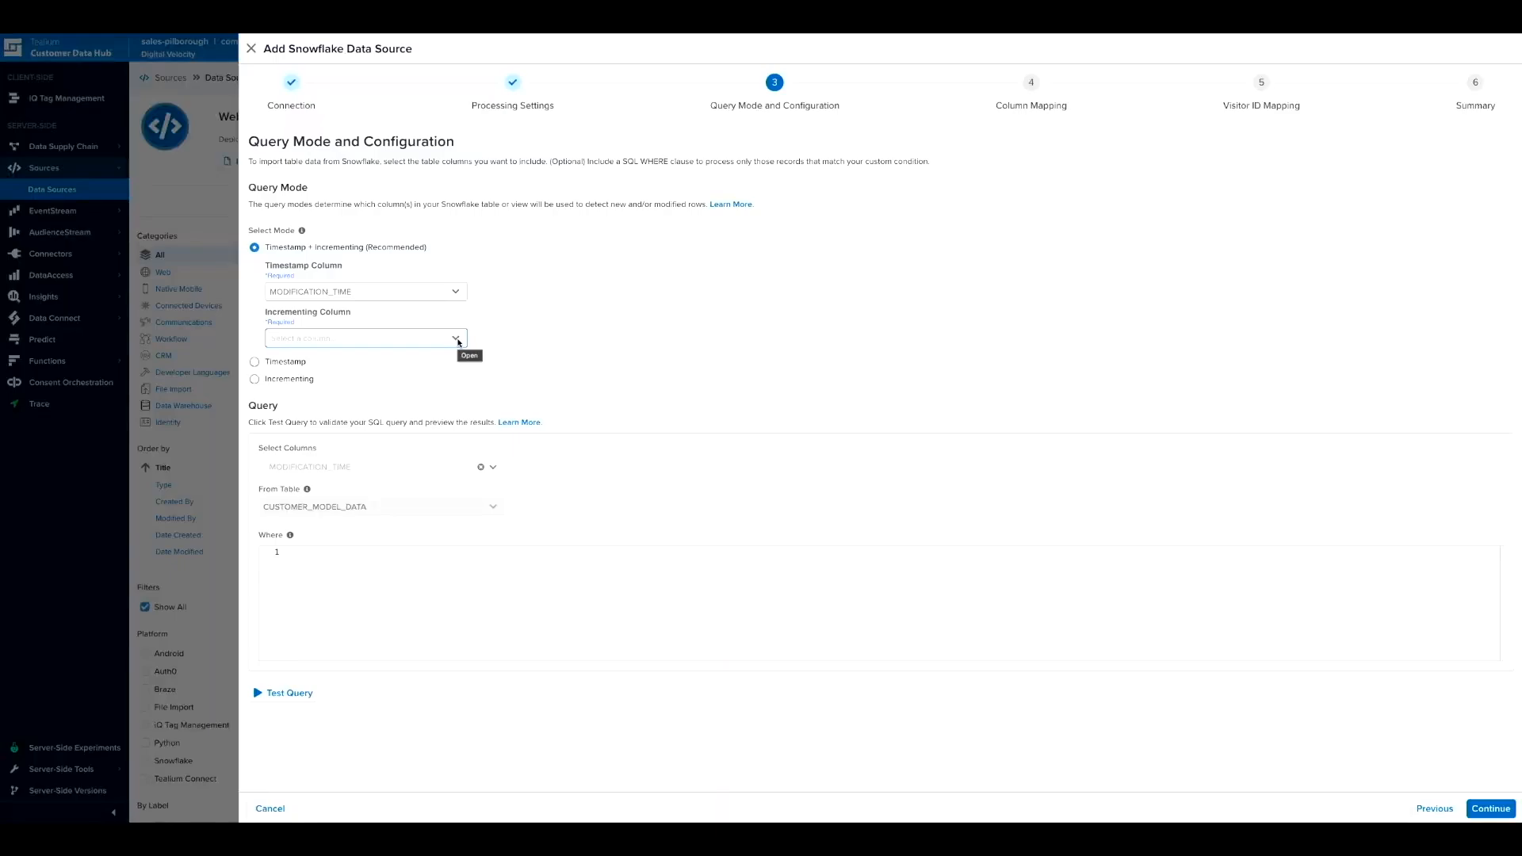
left_click(458, 342)
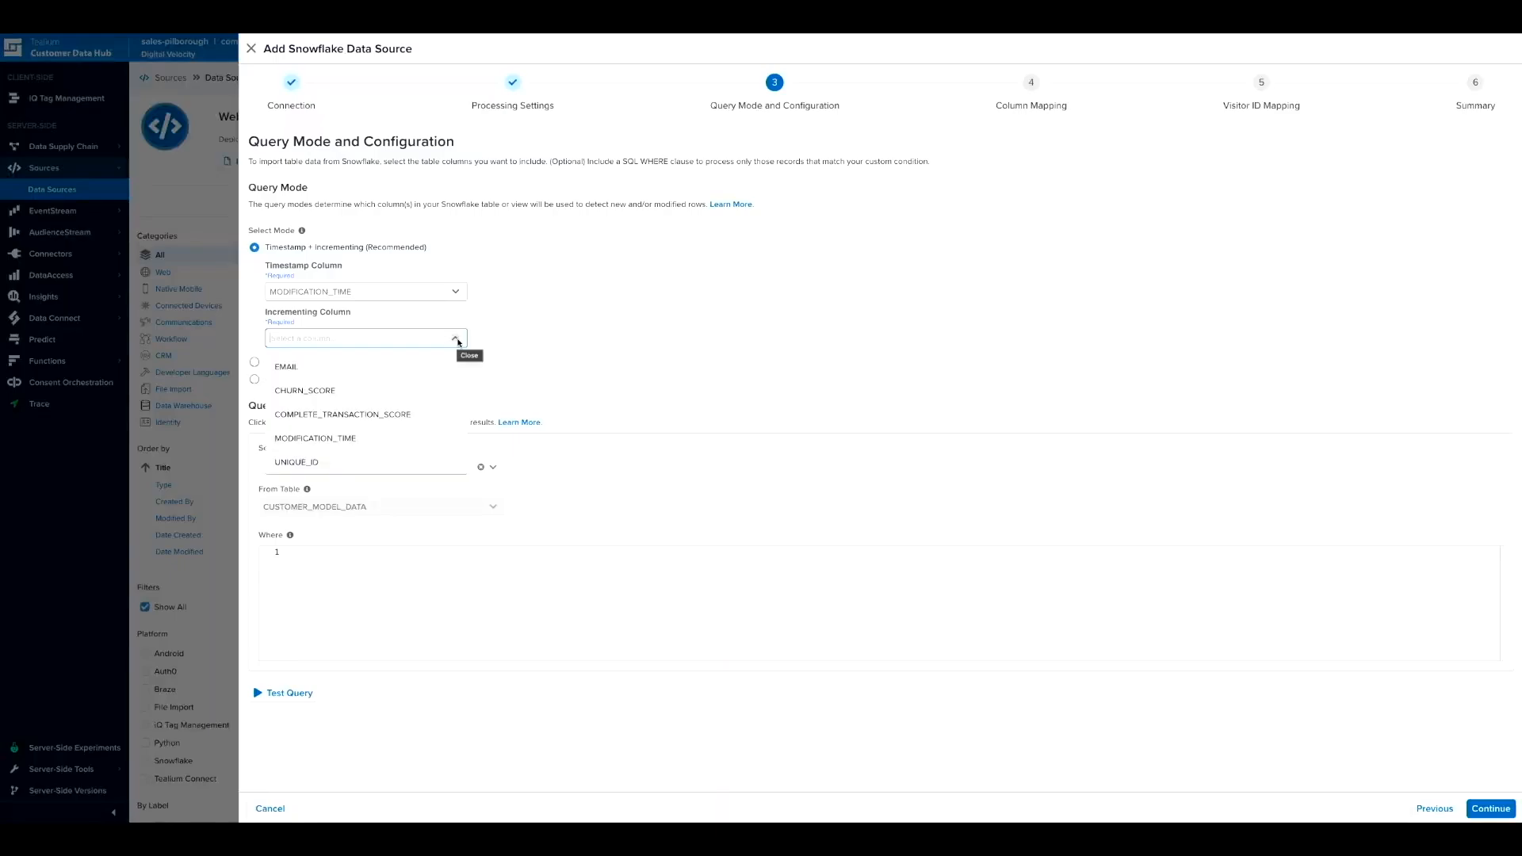
left_click(418, 455)
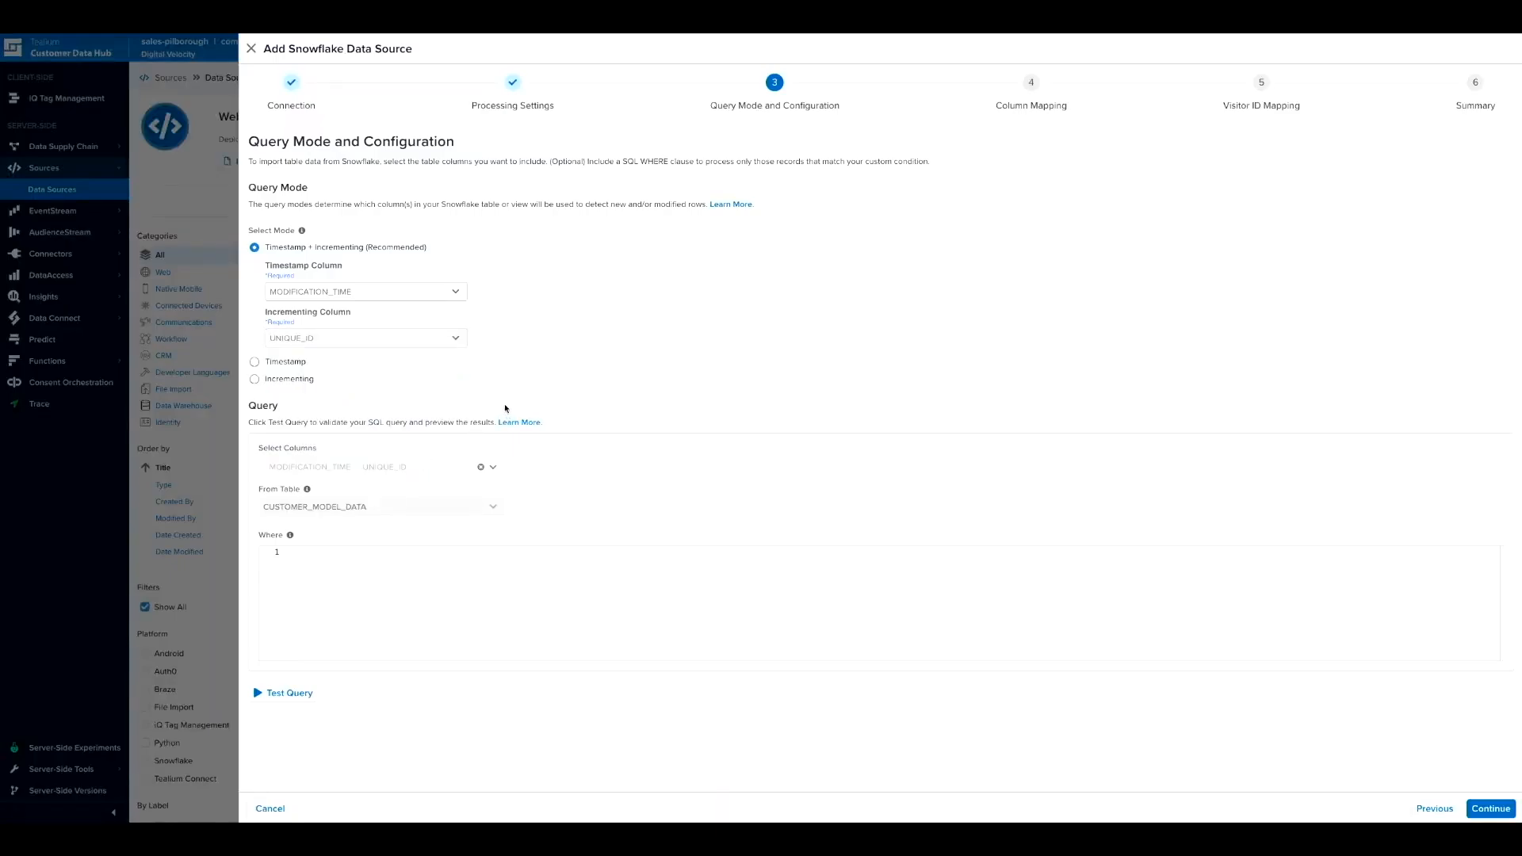
- Include all table columns in the query, test it, and proceed to column mapping
left_click(493, 468)
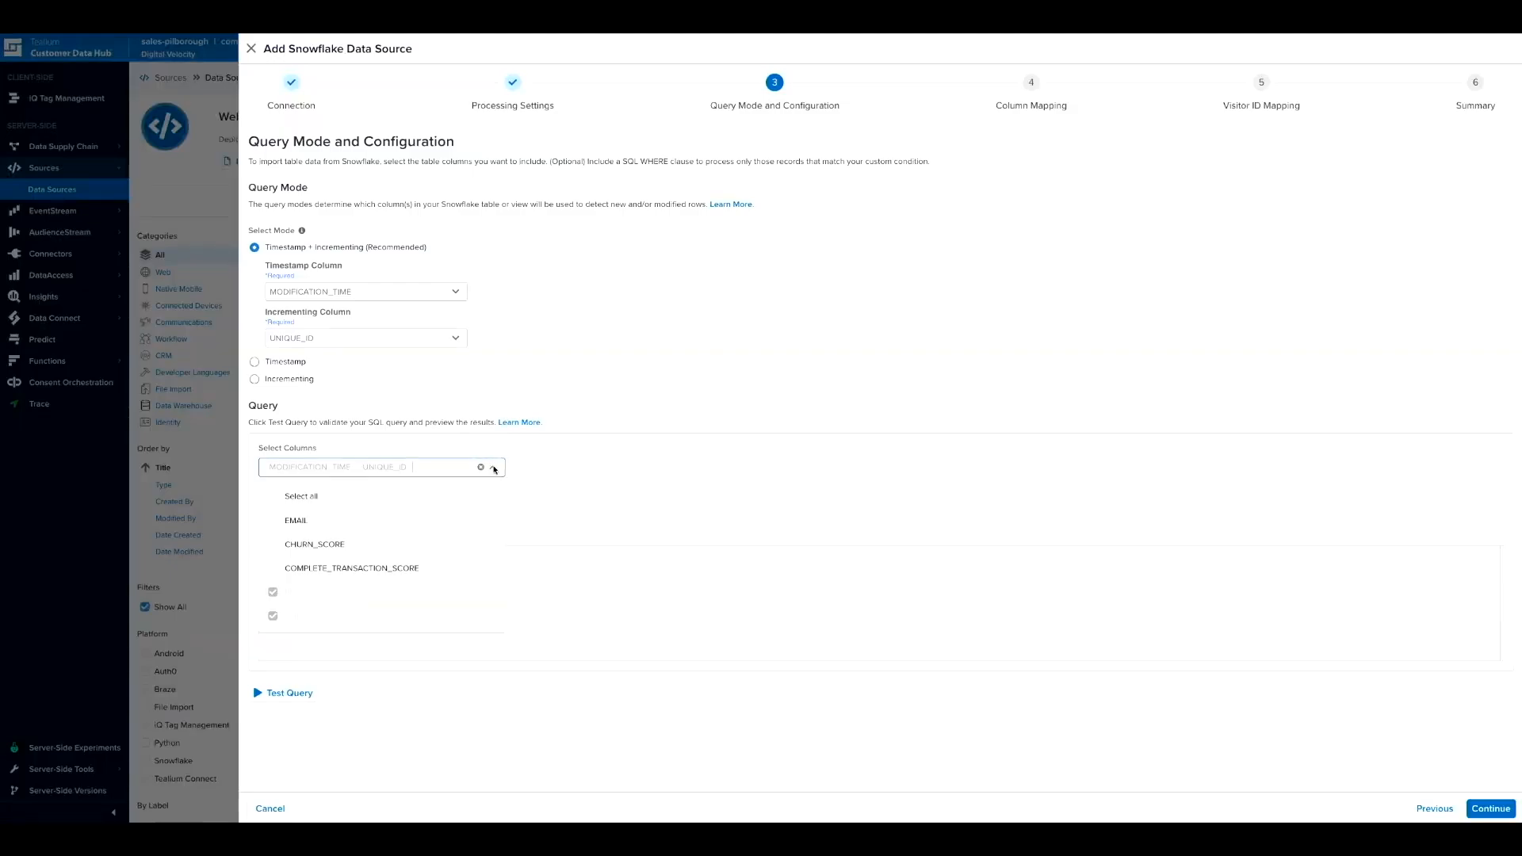
left_click(314, 497)
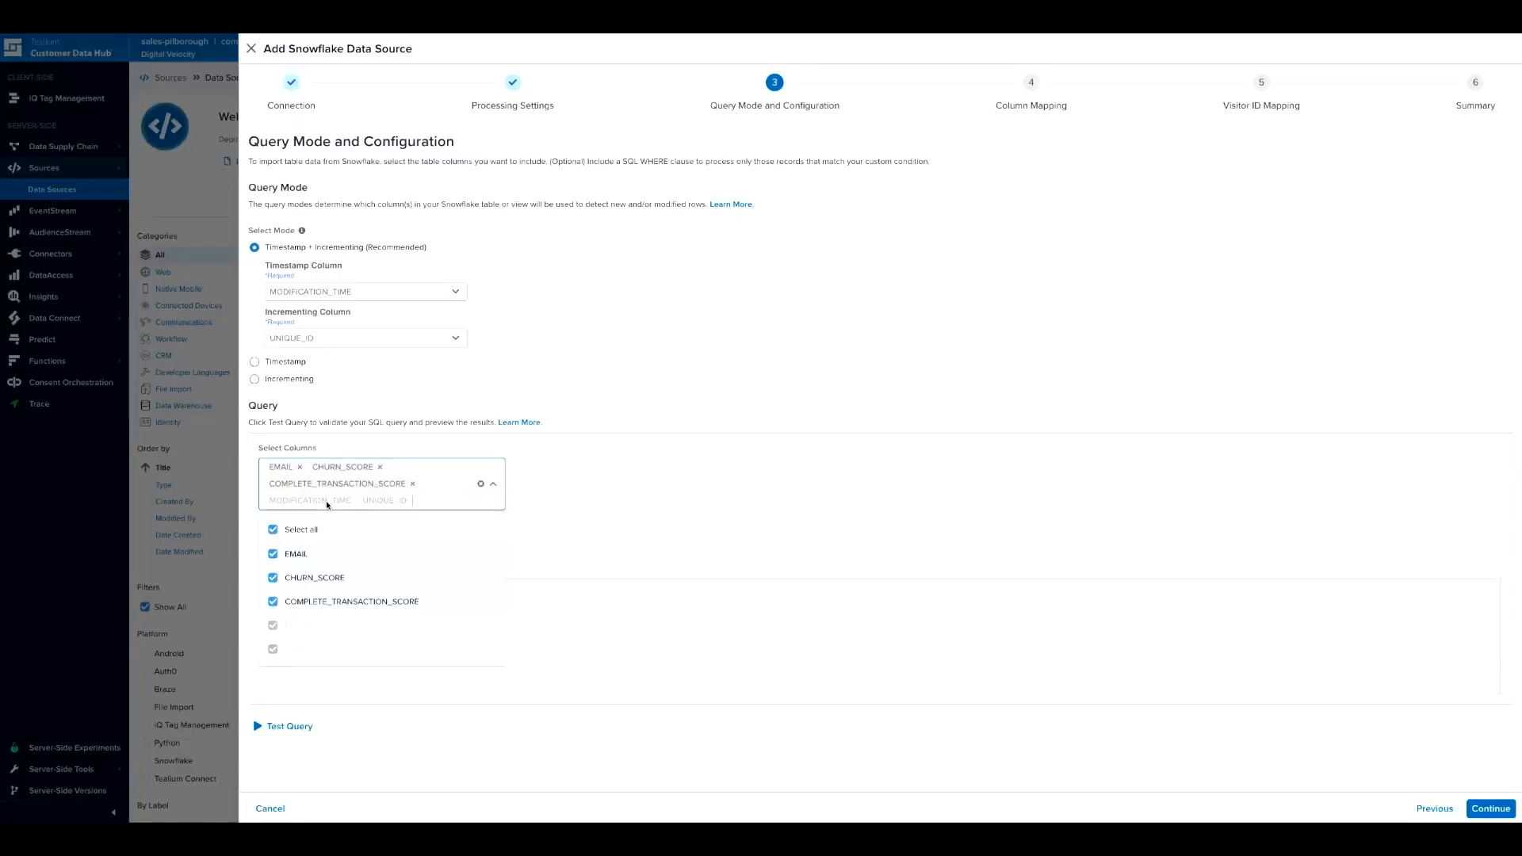
left_click(370, 725)
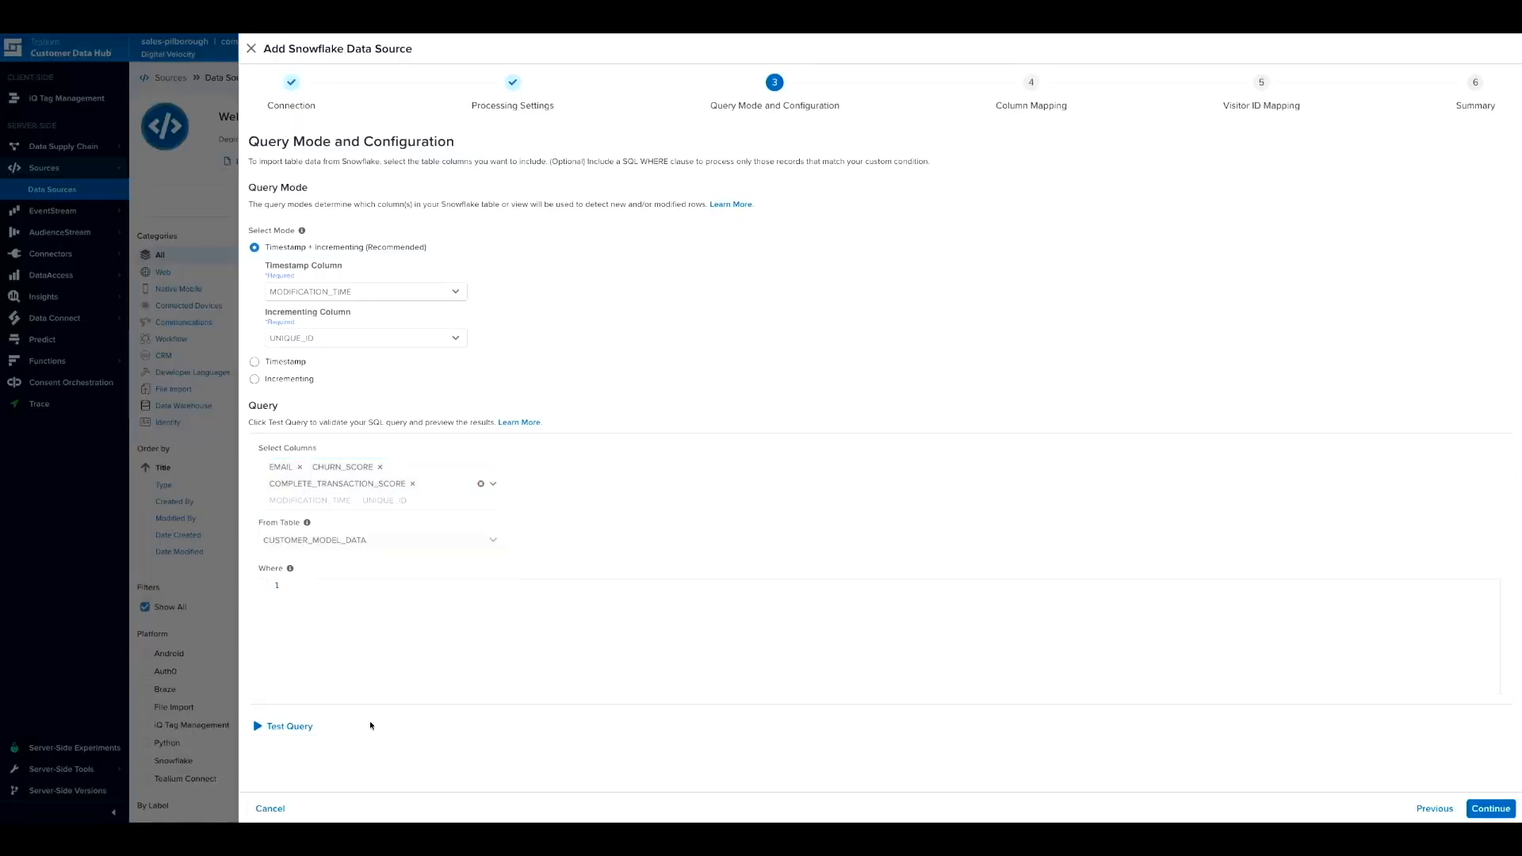
left_click(299, 730)
scroll(357, 728, "down", 2)
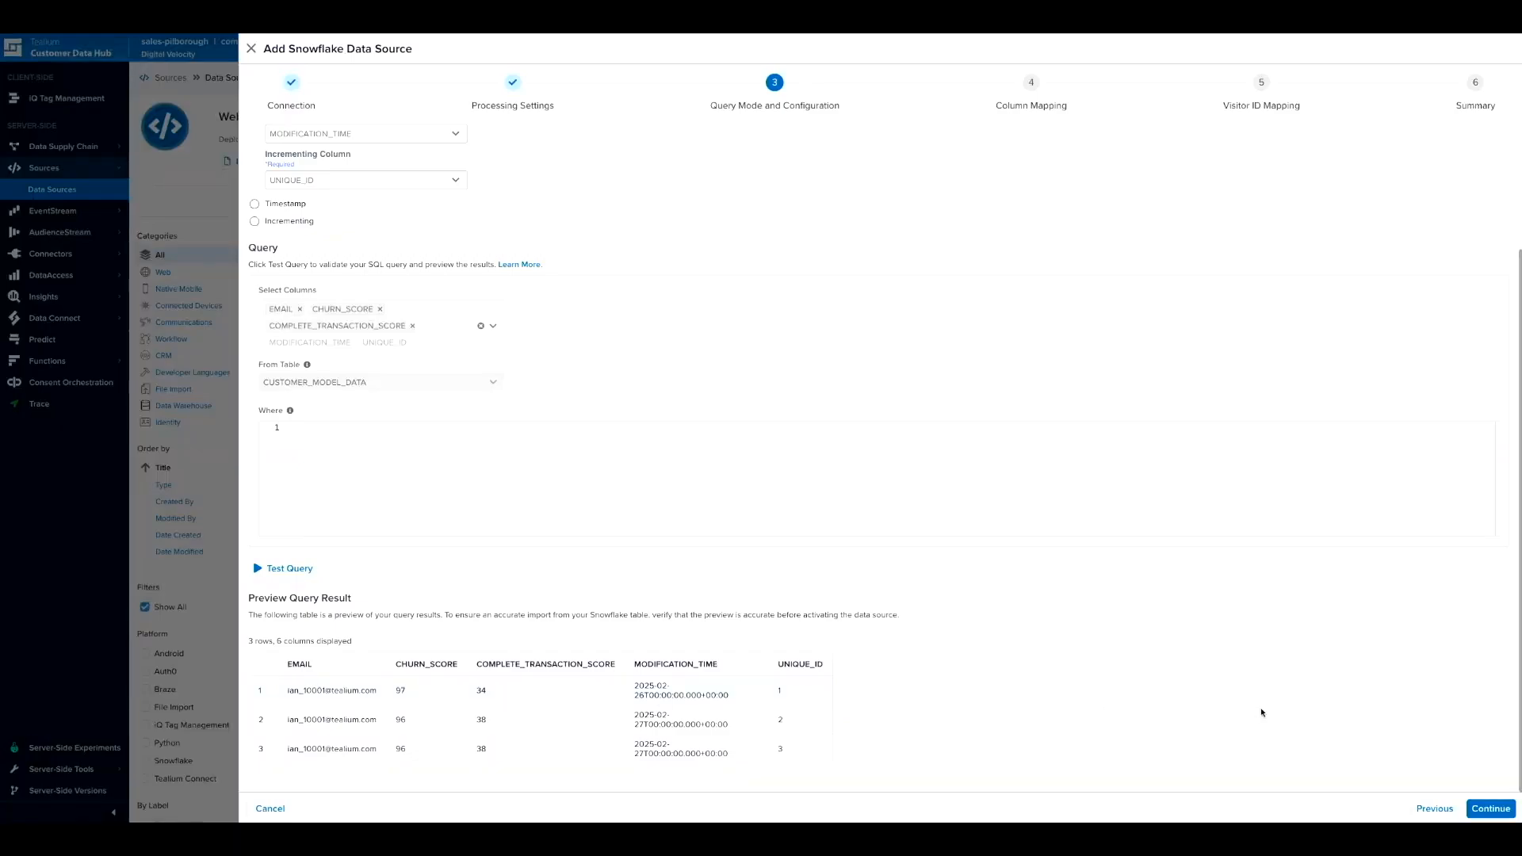
left_click(1491, 809)
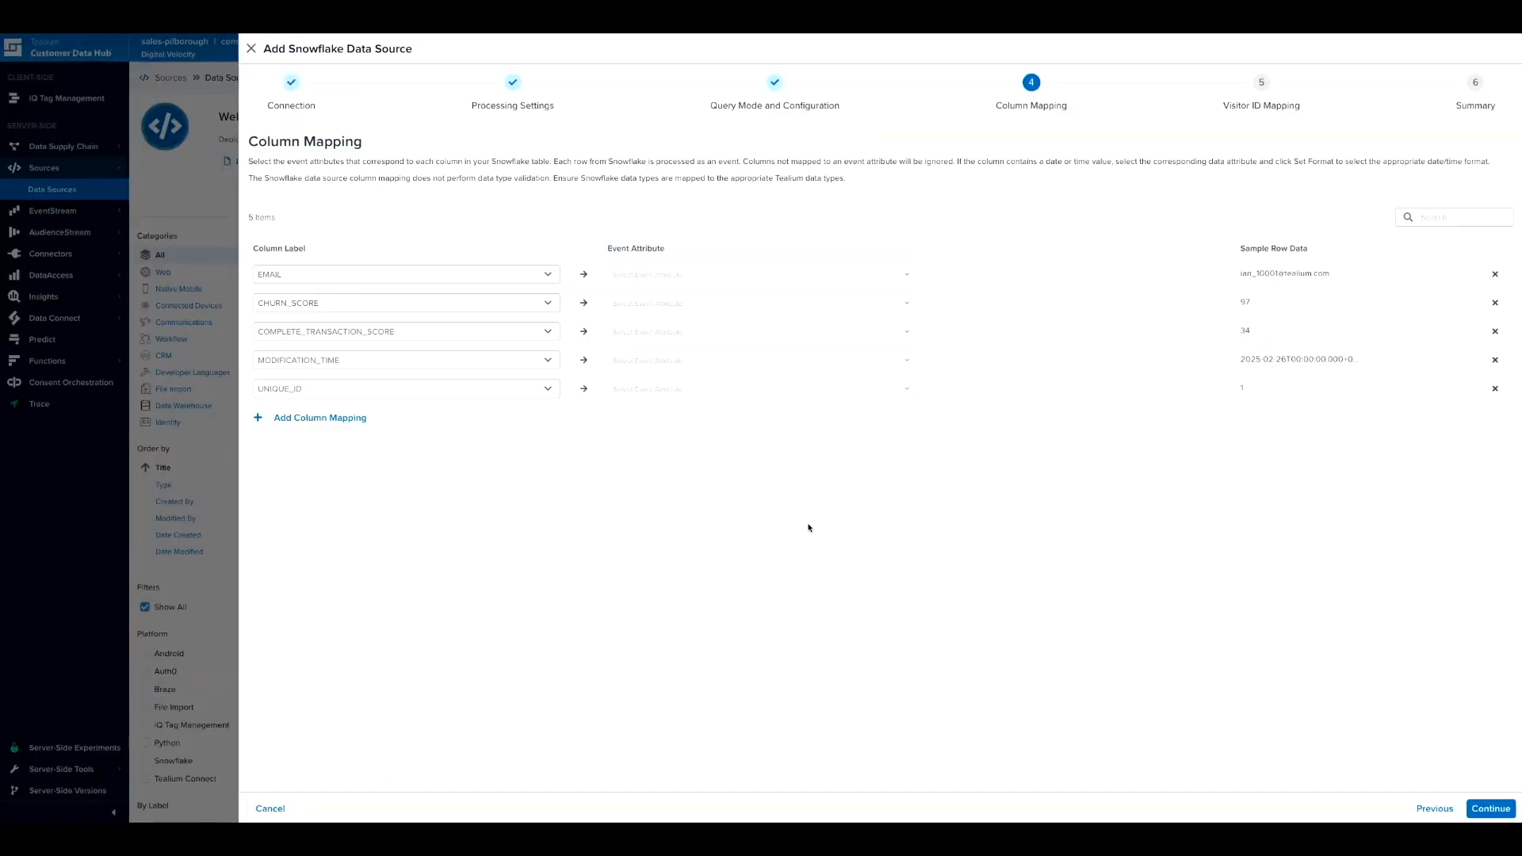
- Map the EMAIL column to the customer_email event attribute
left_click(908, 275)
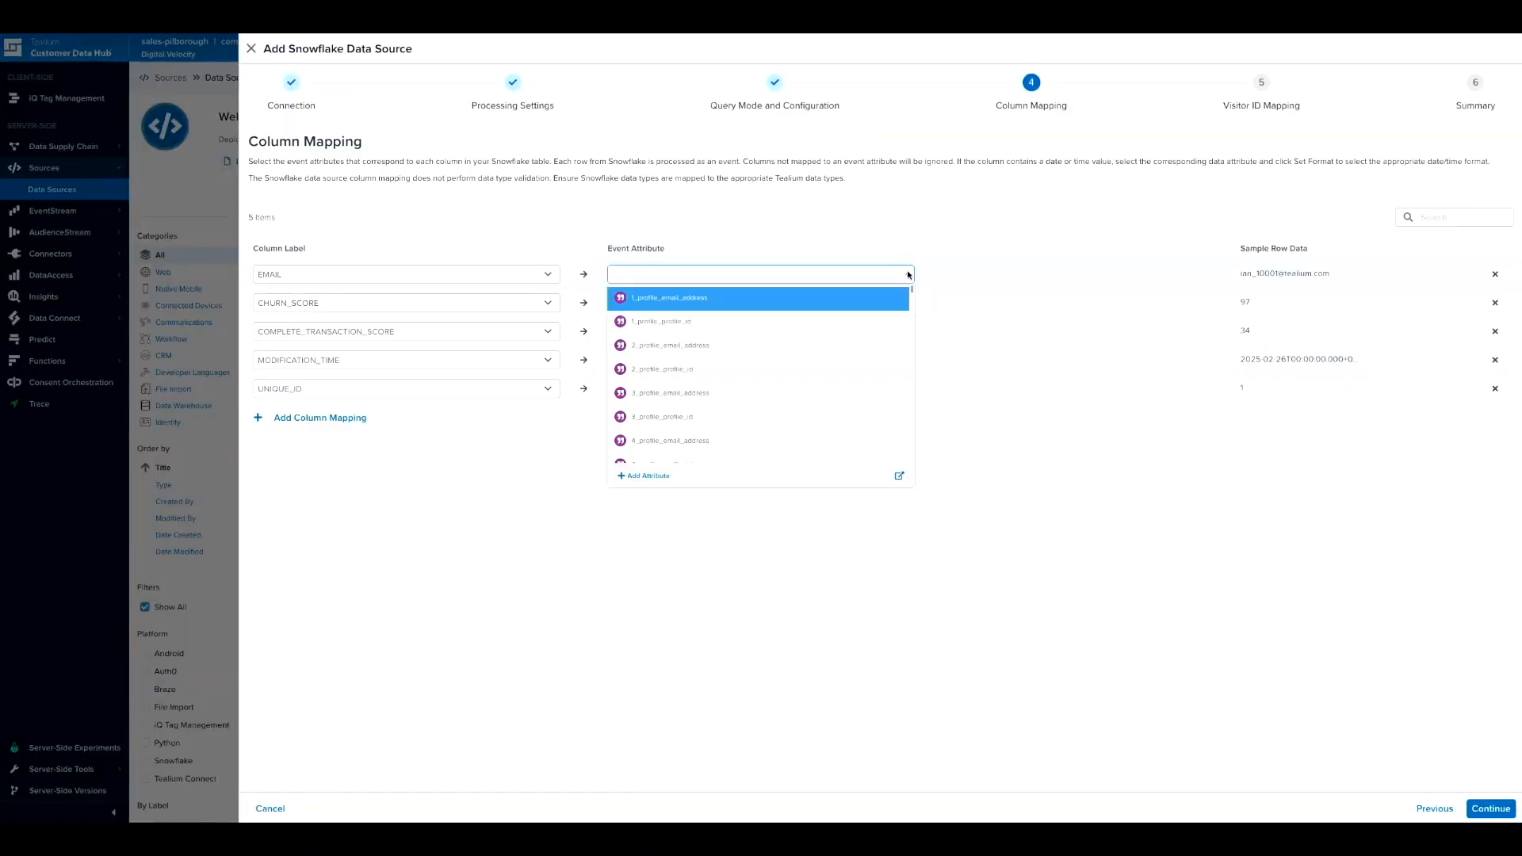
type("customer")
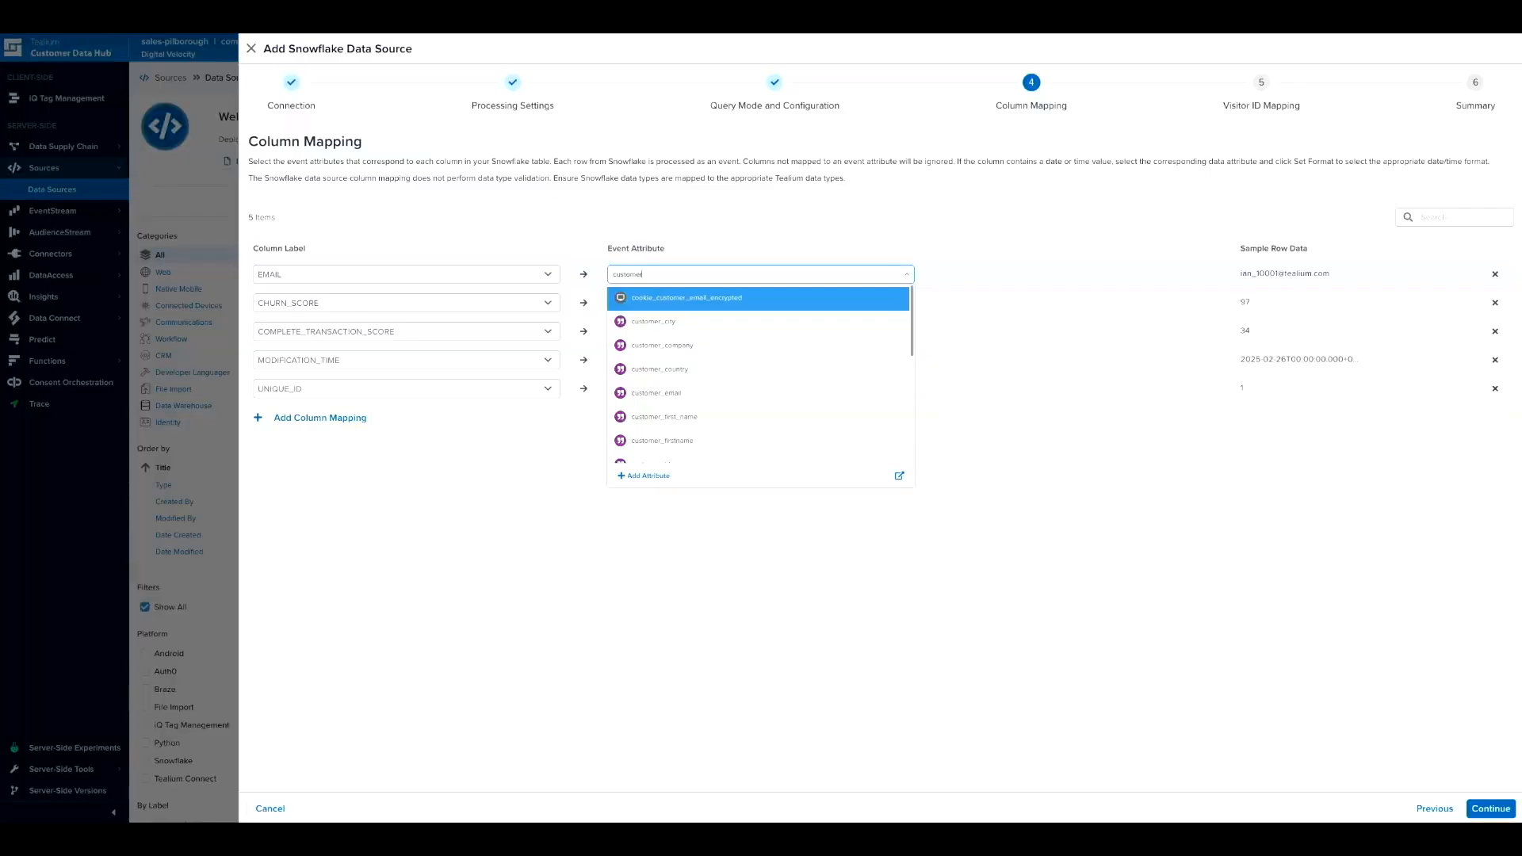
type(" em")
key("BackSpace")
key("BackSpace")
key("BackSpace")
key("Down")
key("Down")
key("Down")
key("Down")
key("Return")
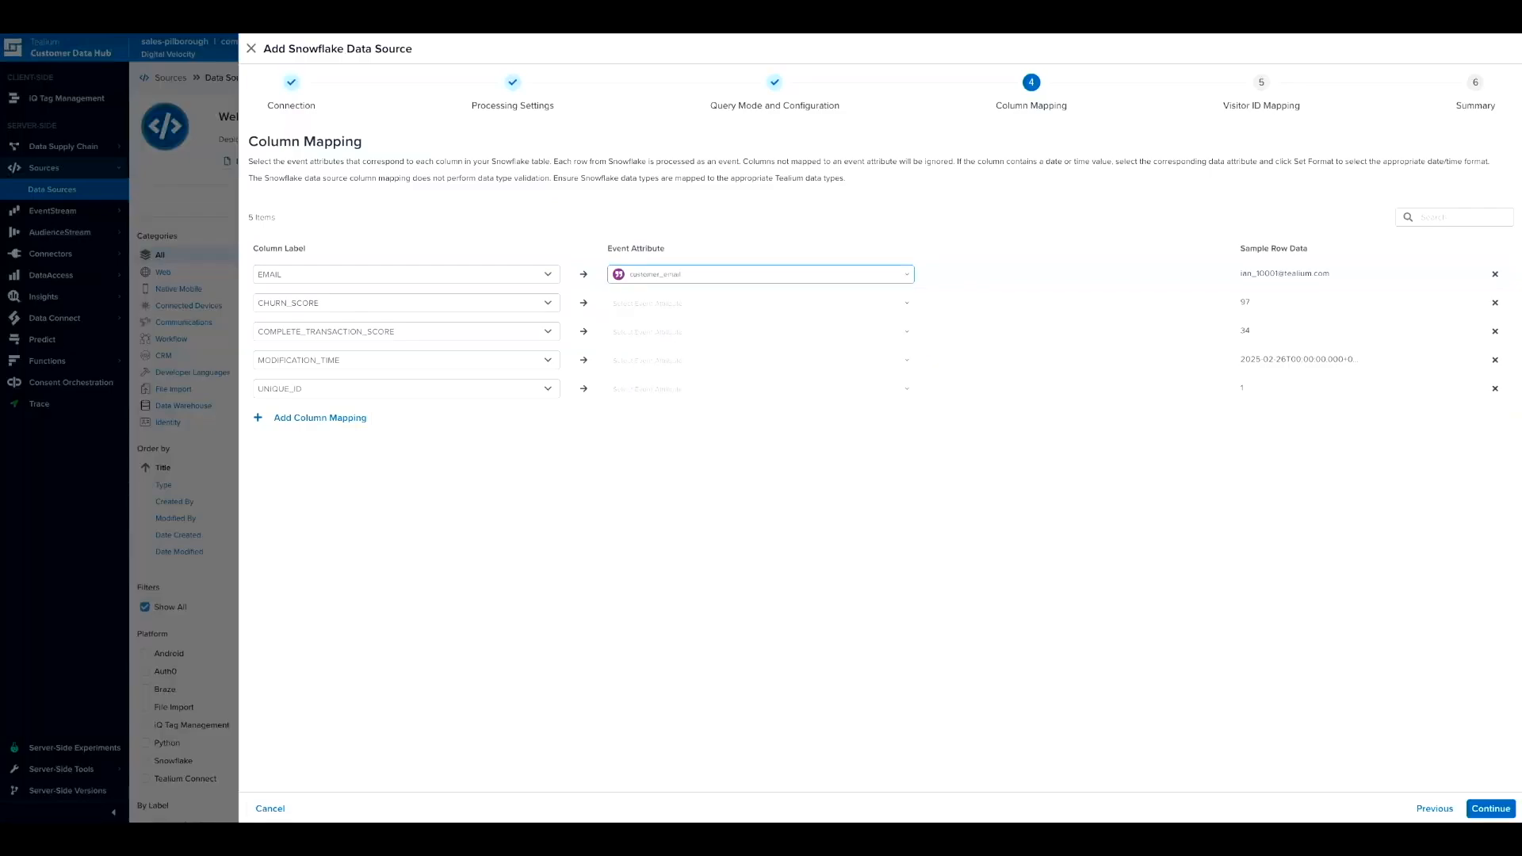
- Map the CHURN_SCORE column to the churn_score event attribute
left_click(908, 303)
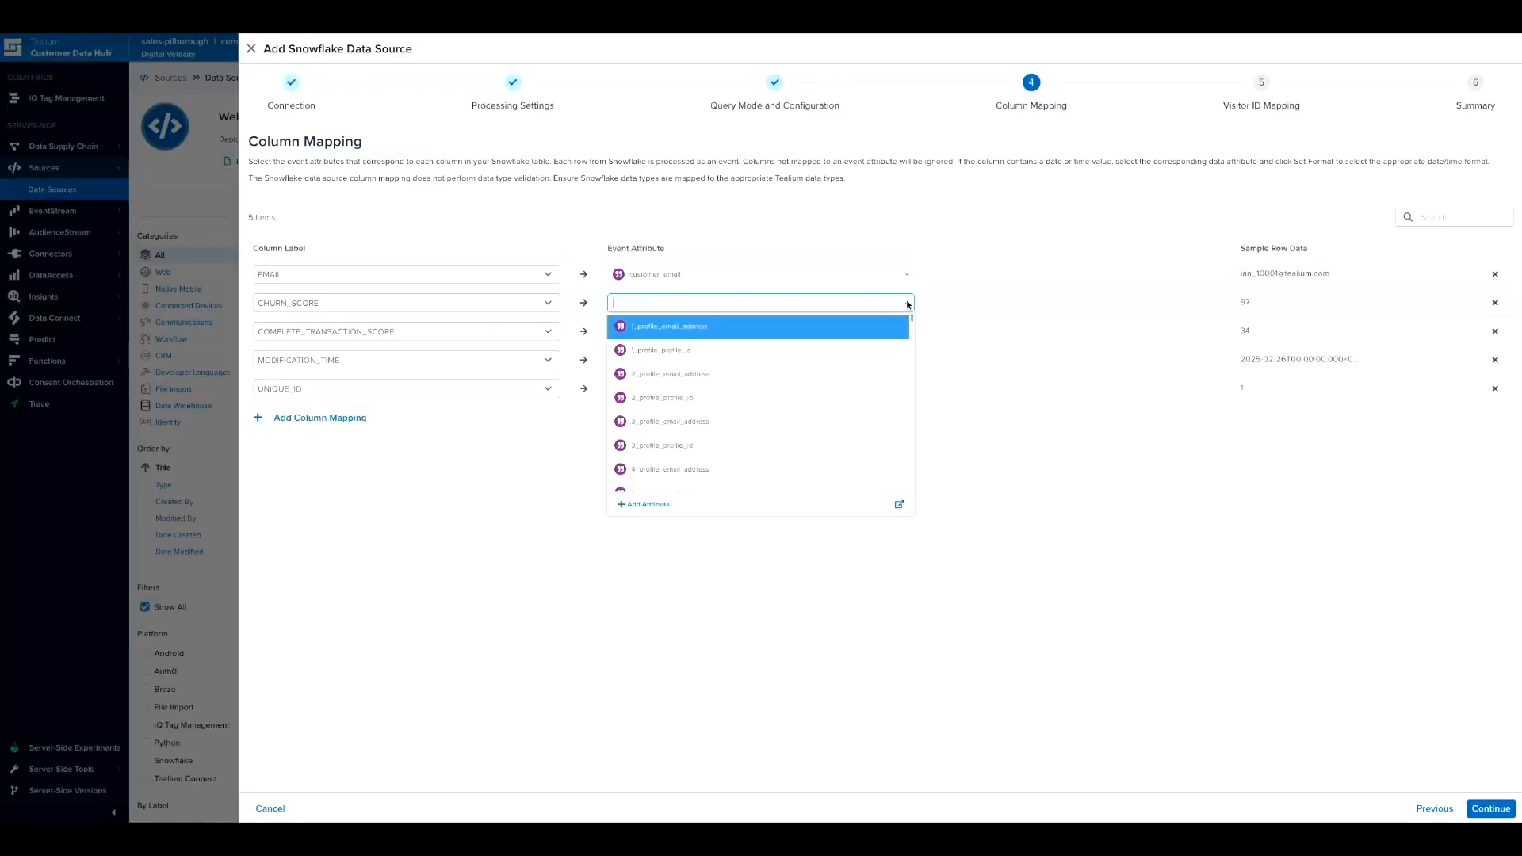
type("churn")
key("Return")
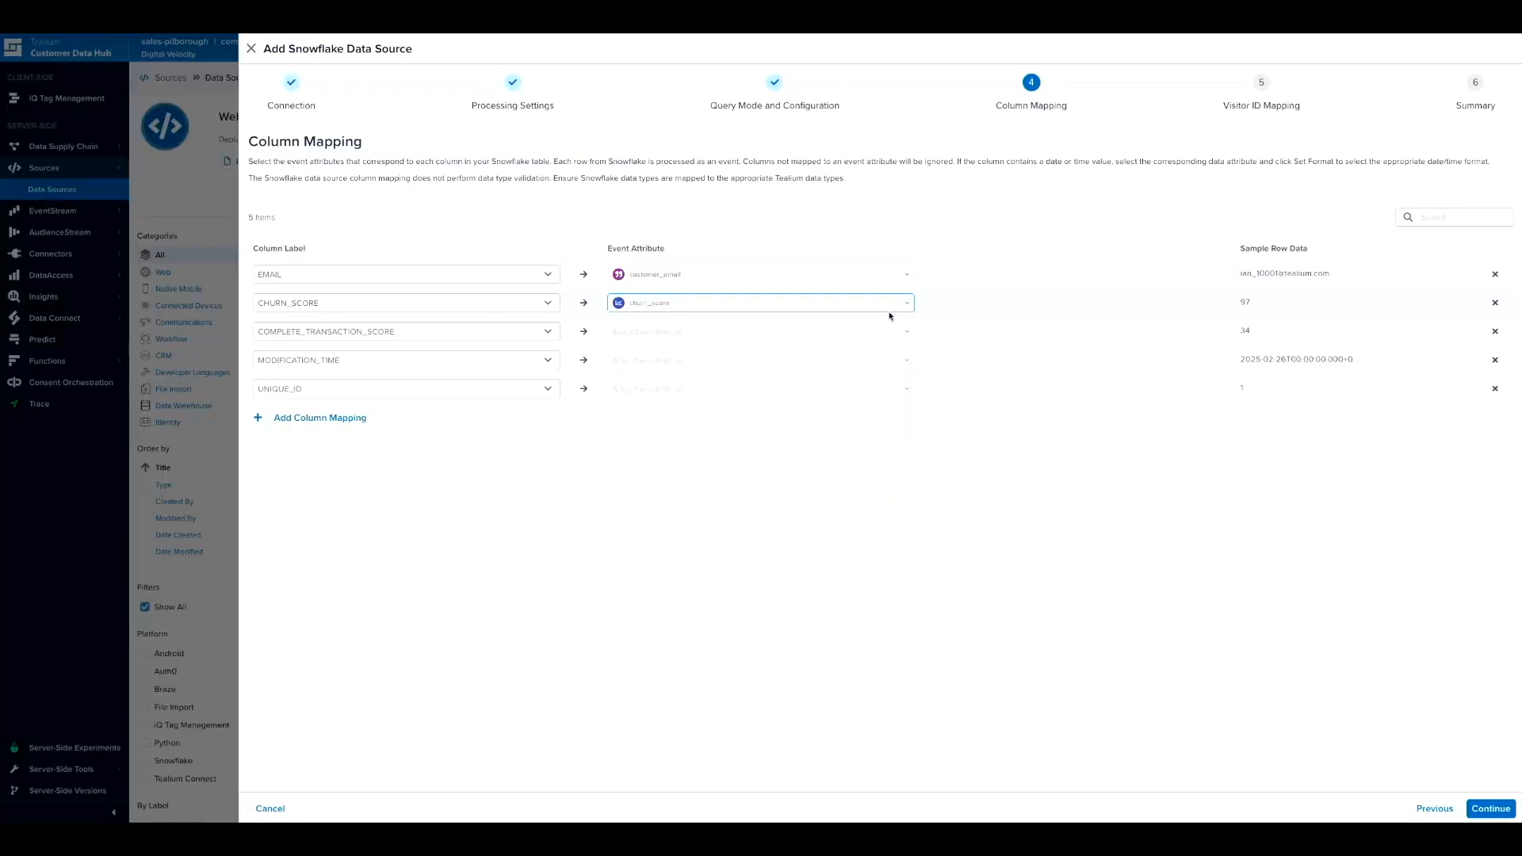
- Map the COMPLETE_TRANSACTION_SCORE column to the transaction_complete_score event attribute
left_click(873, 331)
type("tr")
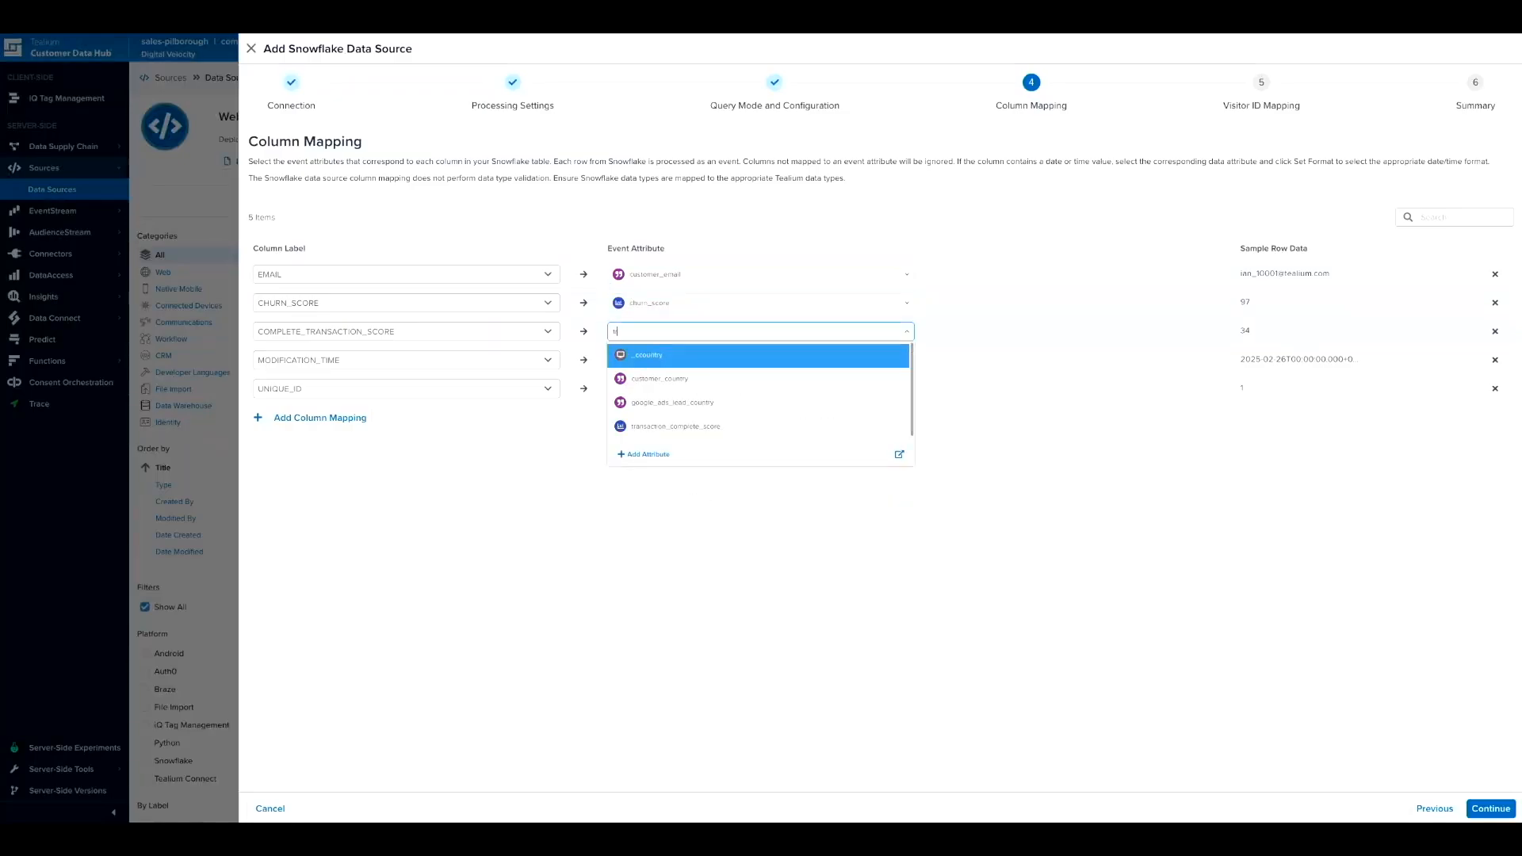
key("Down")
key("Down")
key("Down")
key("Return")
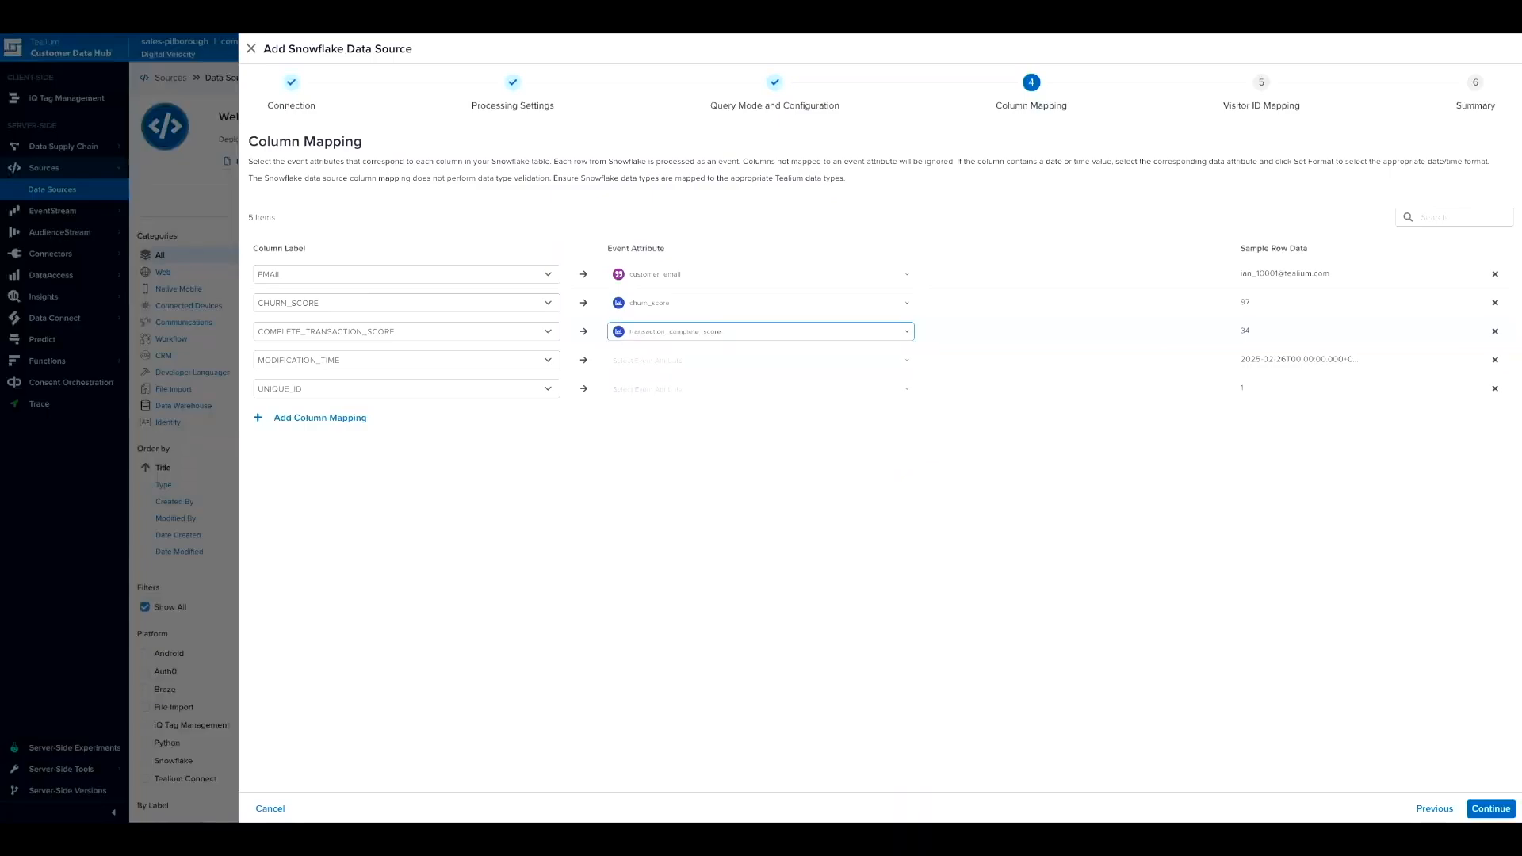
left_click(983, 348)
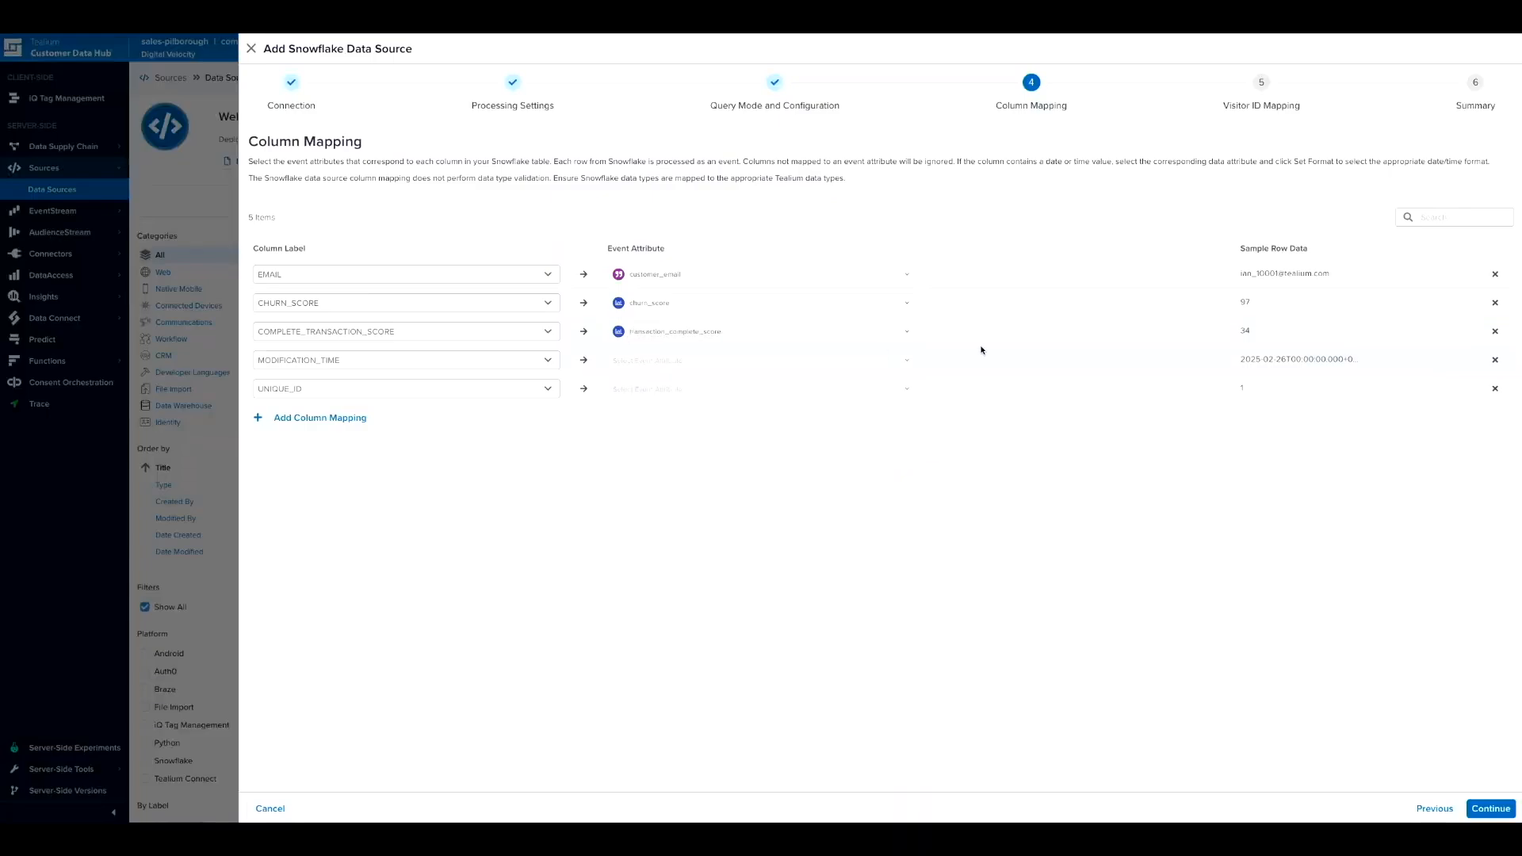
- Remove the MODIFICATION_TIME and UNIQUE_ID rows from the column mapping and proceed to visitor ID mapping
left_click(1495, 361)
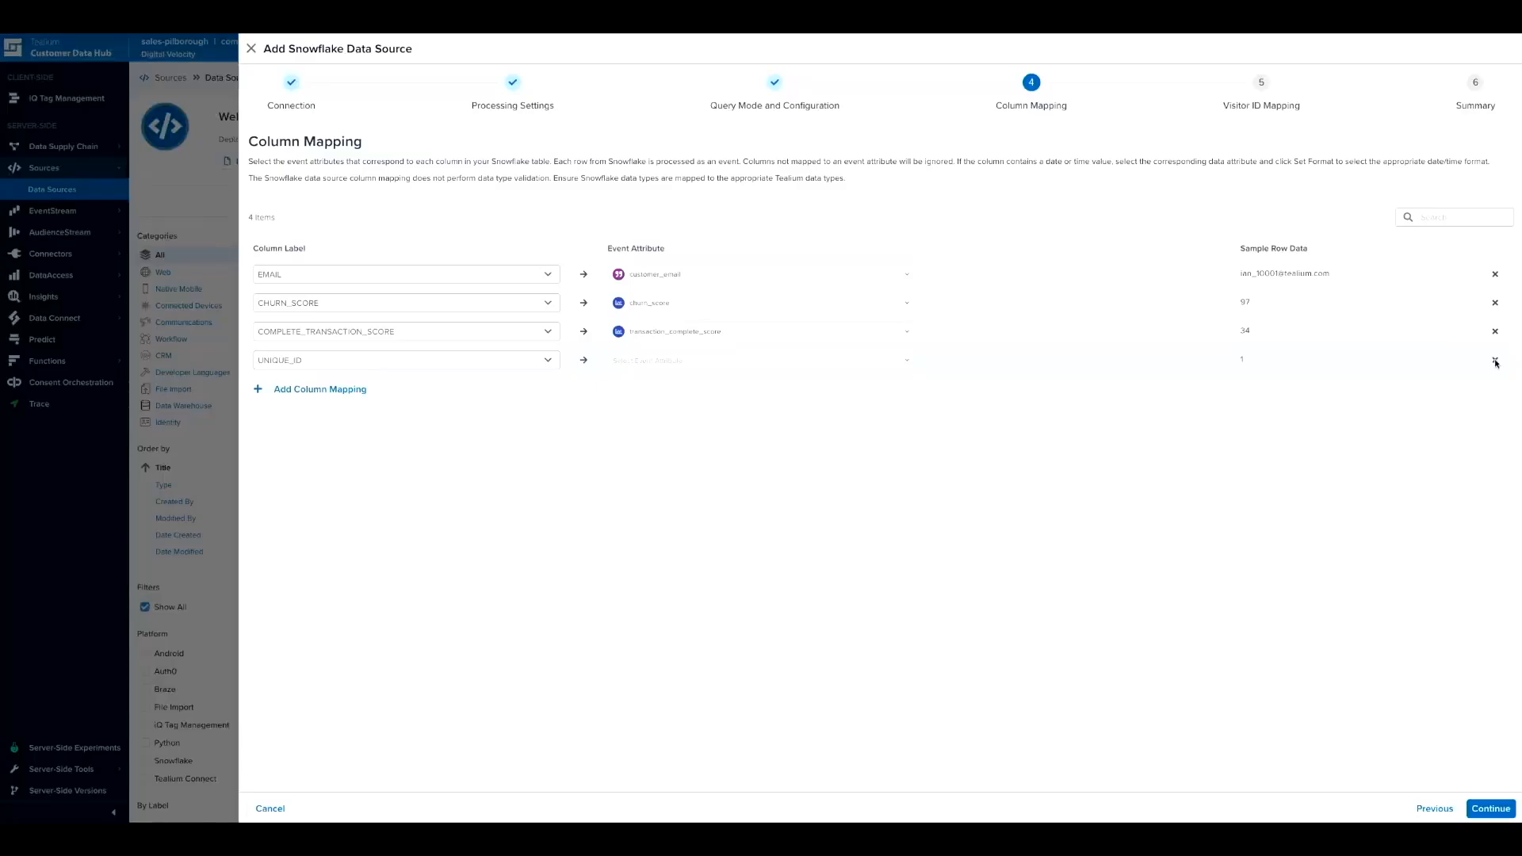
left_click(1496, 361)
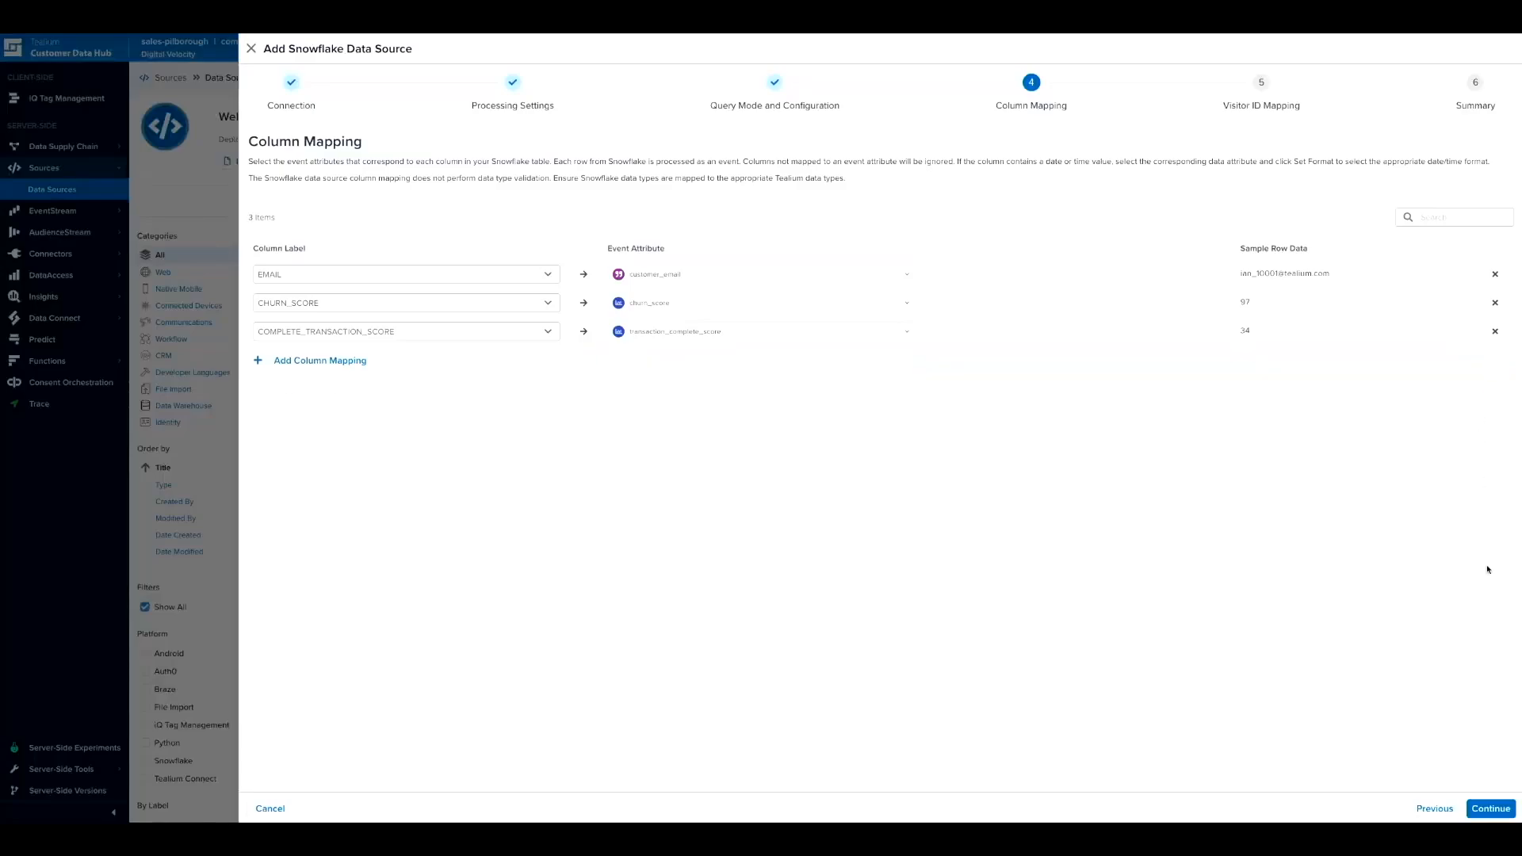
left_click(1491, 809)
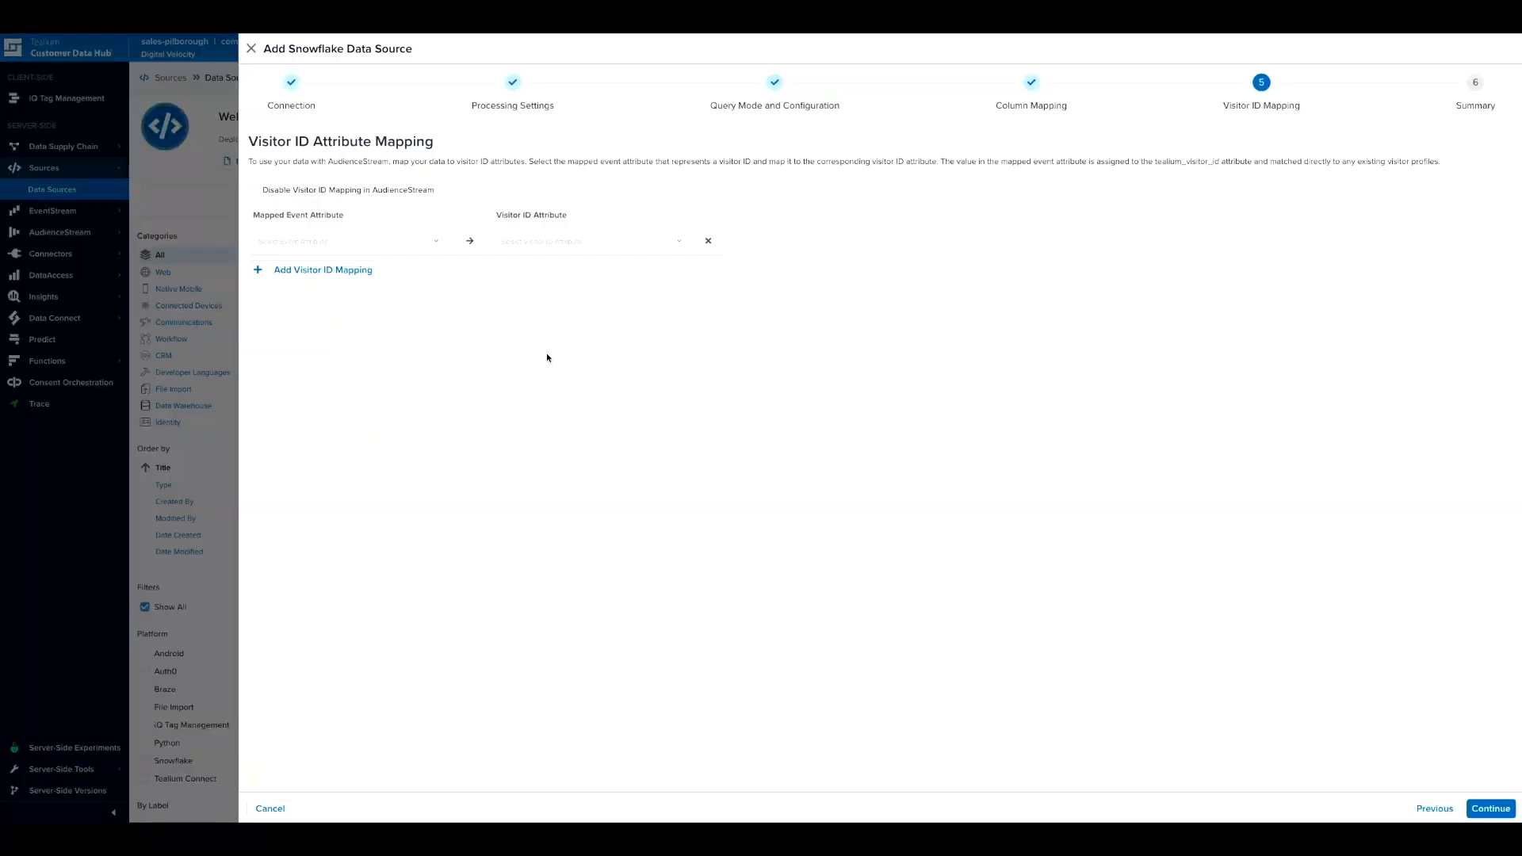
- Map customer_email to the Customer Email Address visitor ID attribute and finish the data source configuration
left_click(435, 242)
left_click(395, 264)
left_click(677, 243)
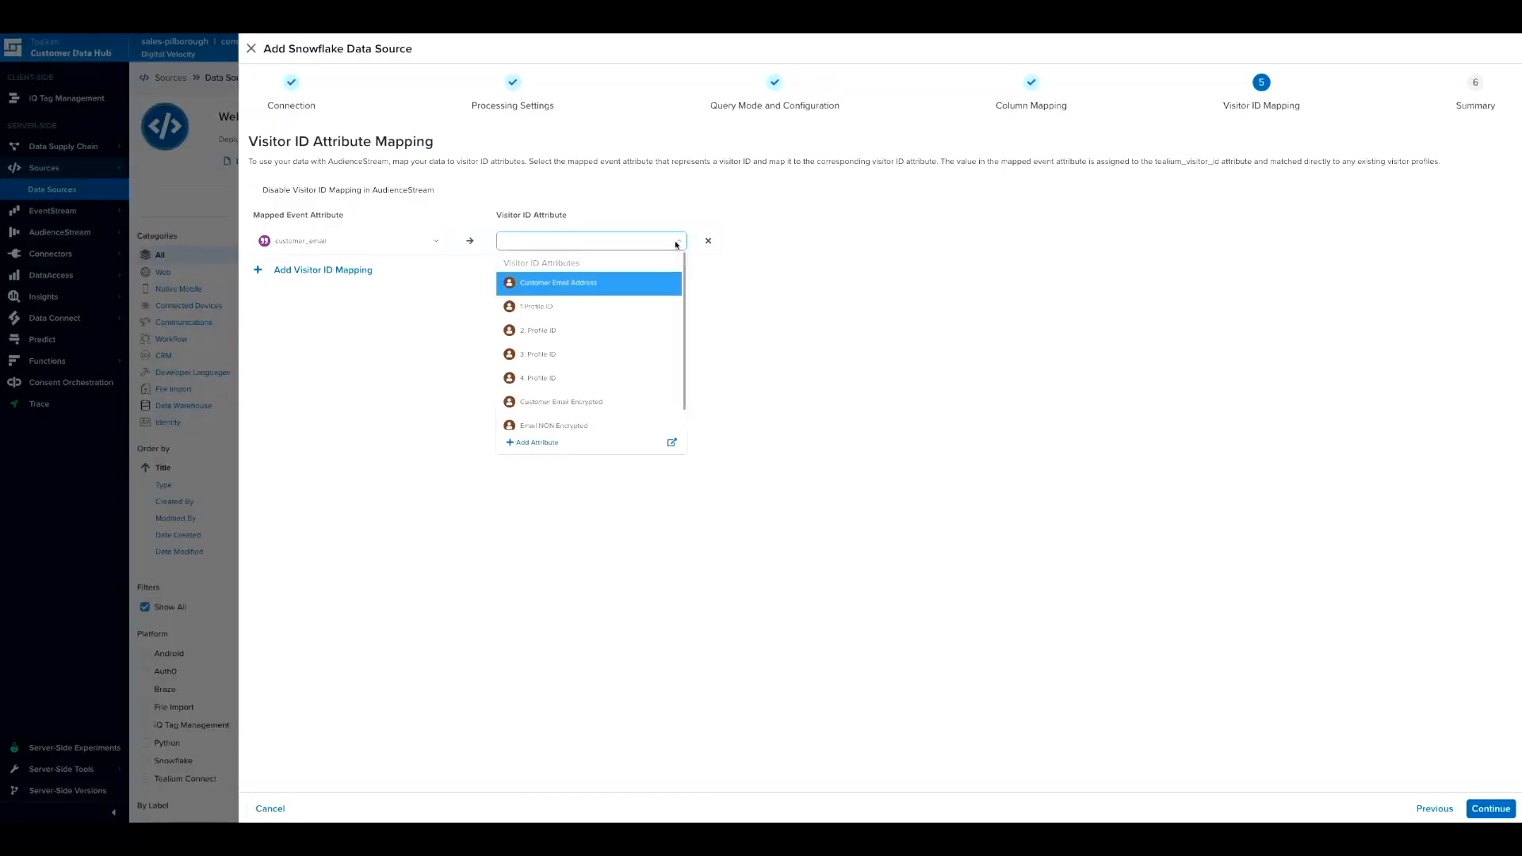
left_click(626, 286)
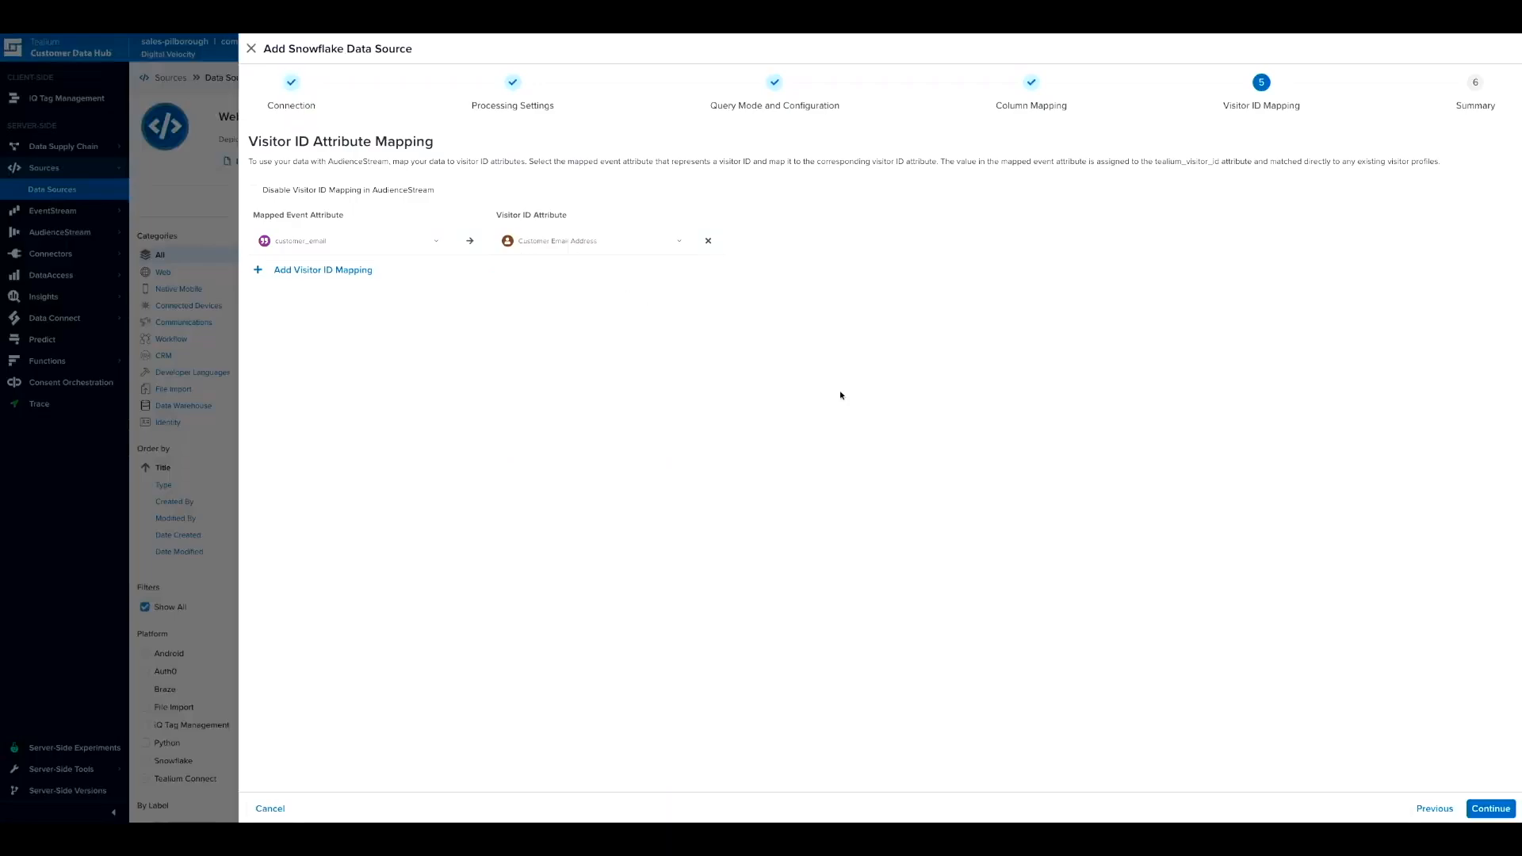
left_click(1490, 809)
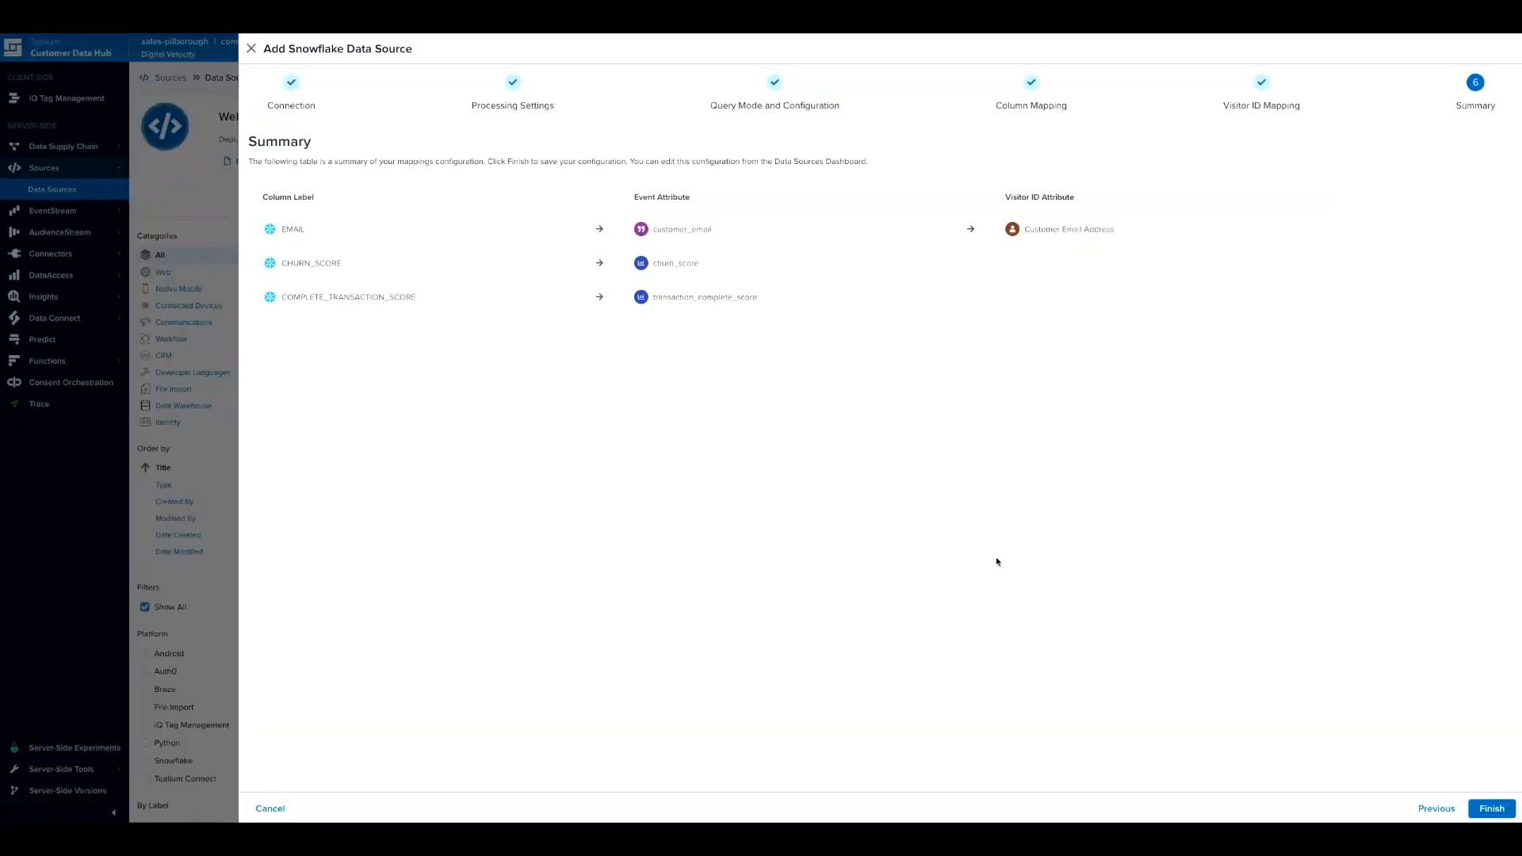
left_click(1492, 808)
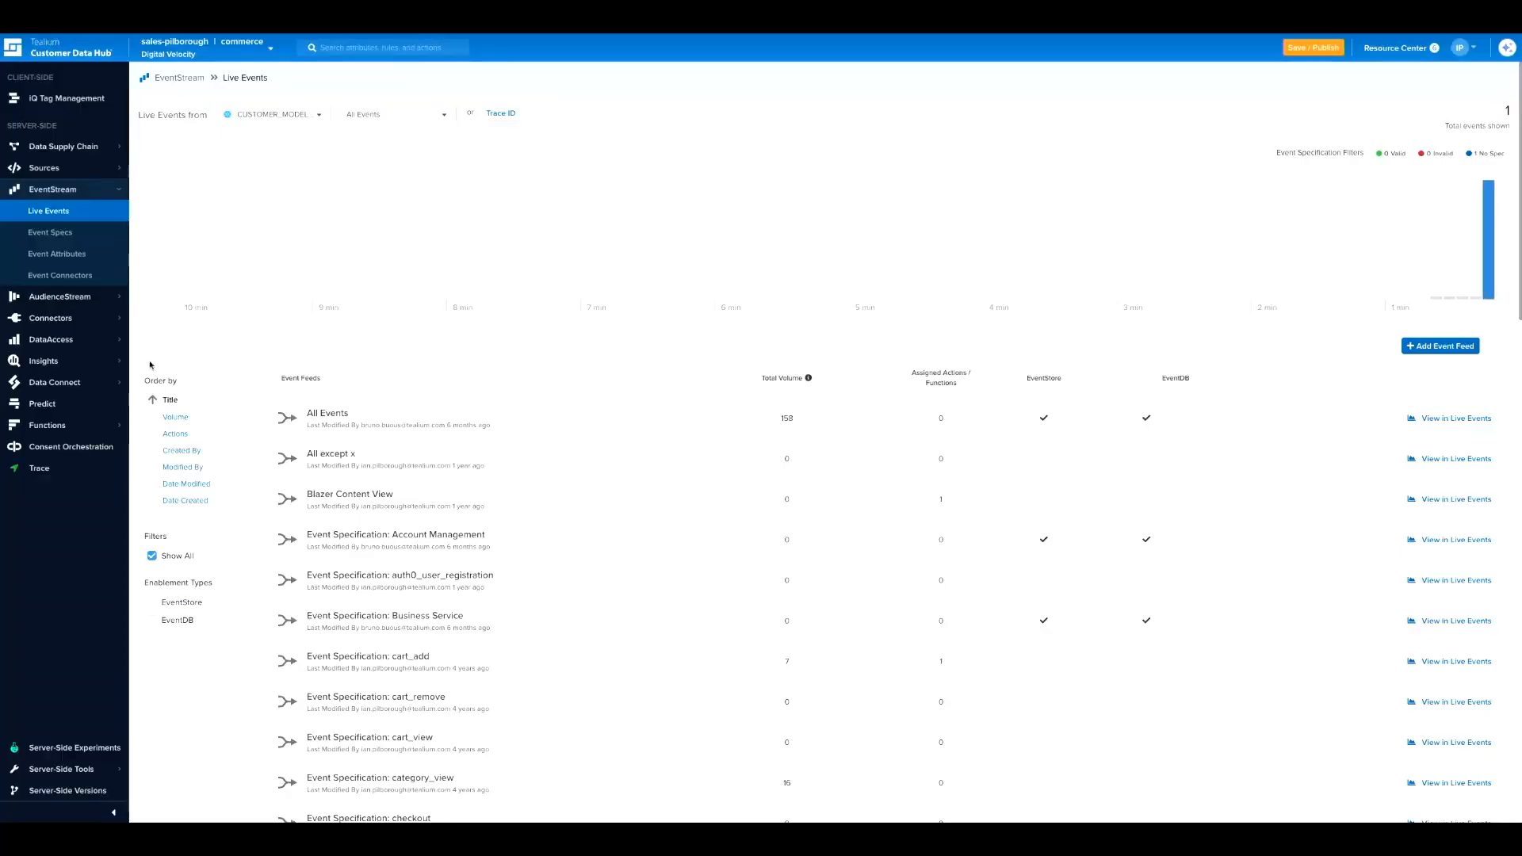
- Open the sampled live event from the CUSTOMER_MODEL_DATA source and examine its attribute values
left_click(1488, 240)
scroll(557, 493, "down", 2)
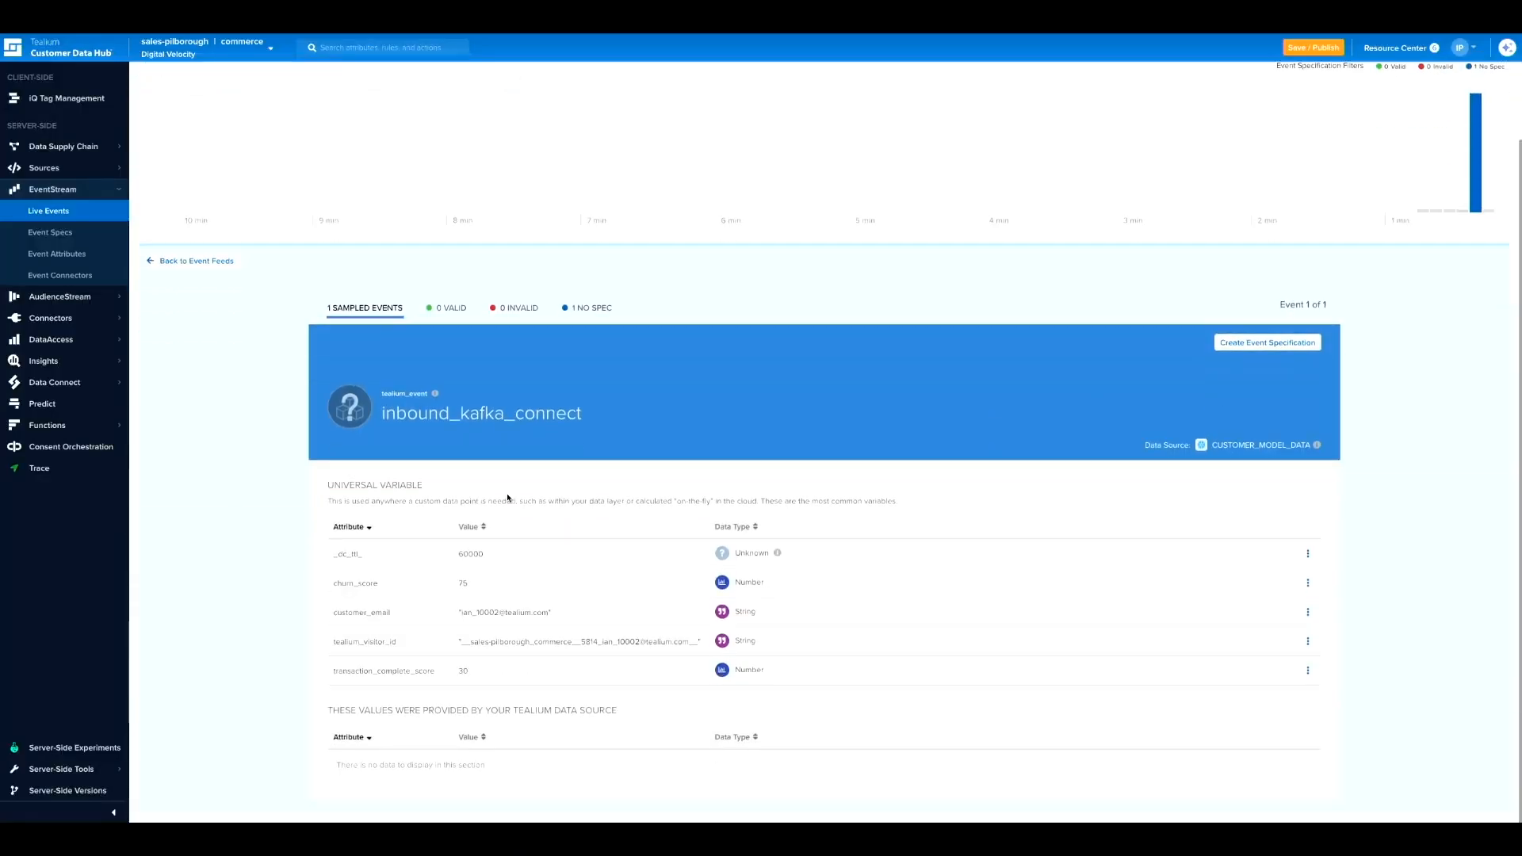